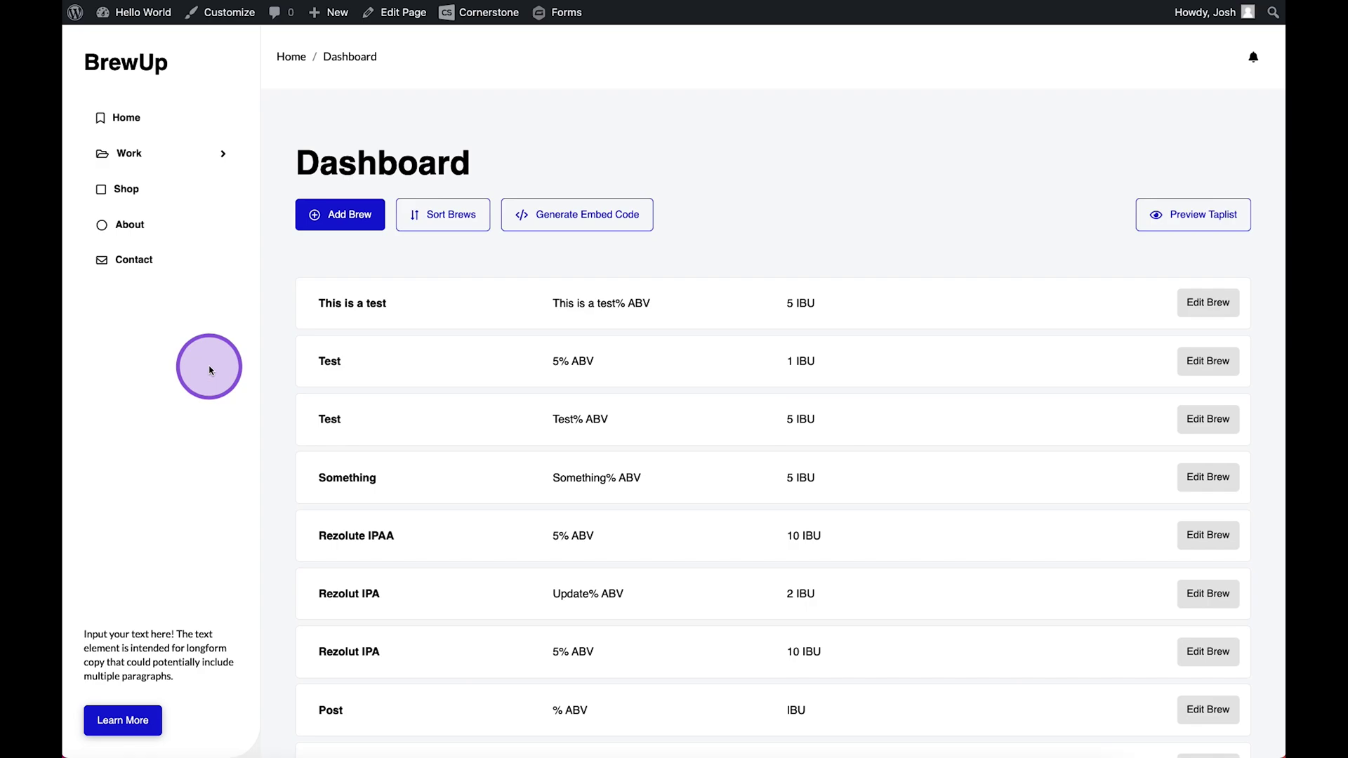
- Re-sort the brew list Alphabetical (A-Z), then Alphabetical (Z-A), then by Publish Date
left_click(467, 215)
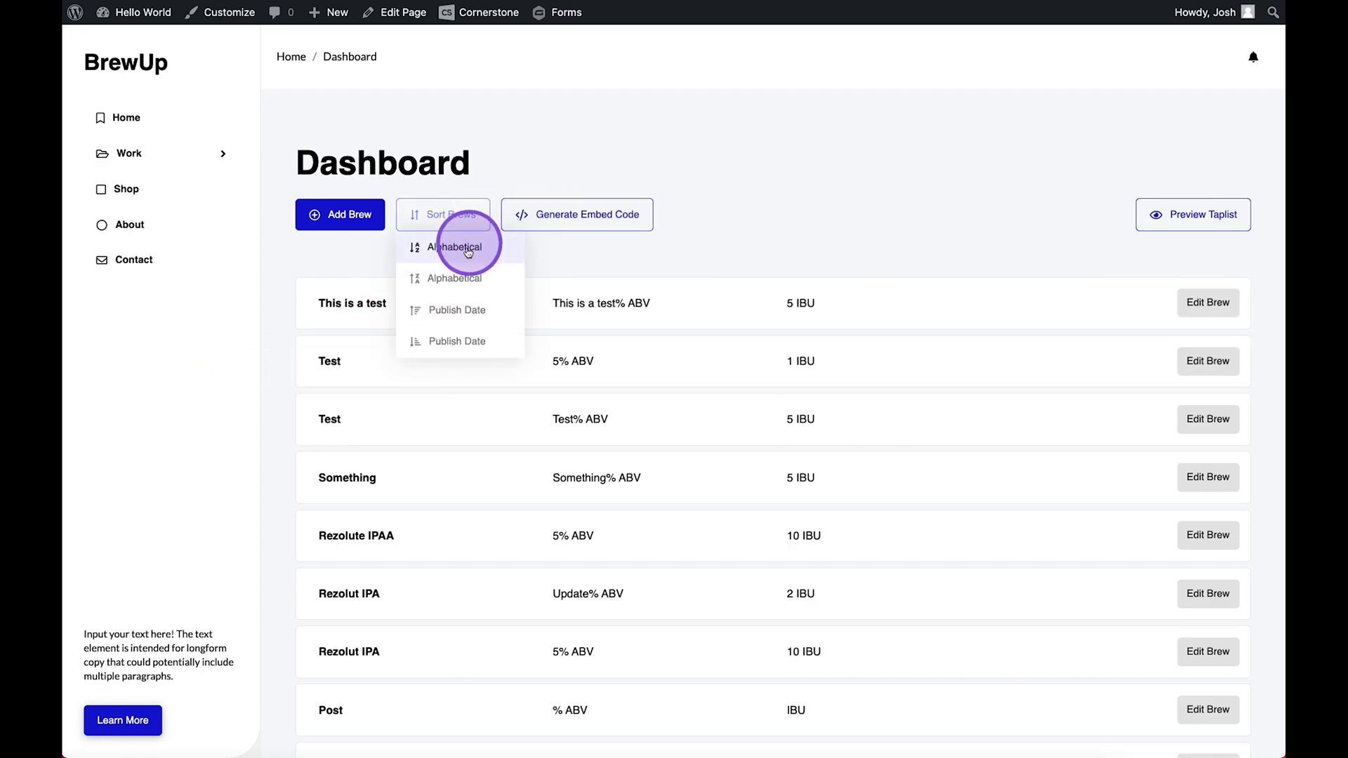
left_click(467, 251)
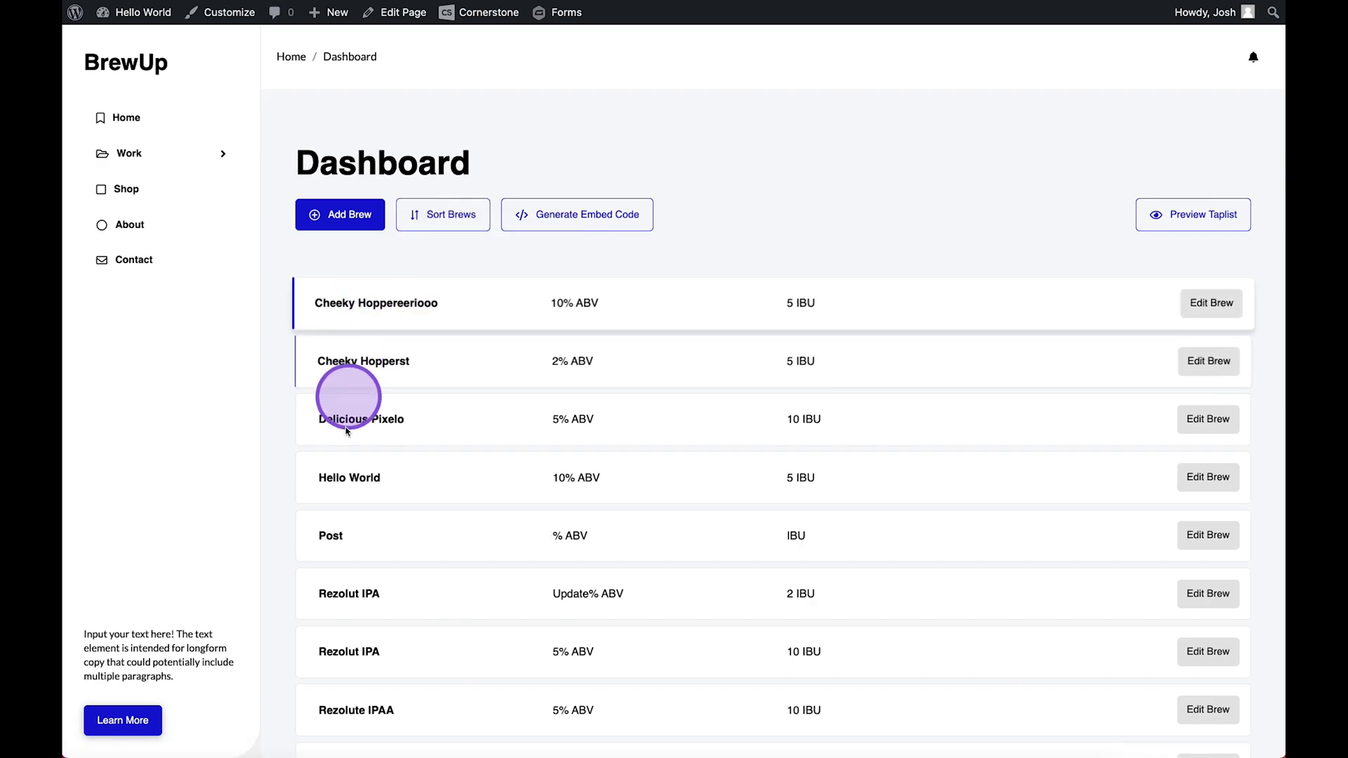
left_click(444, 215)
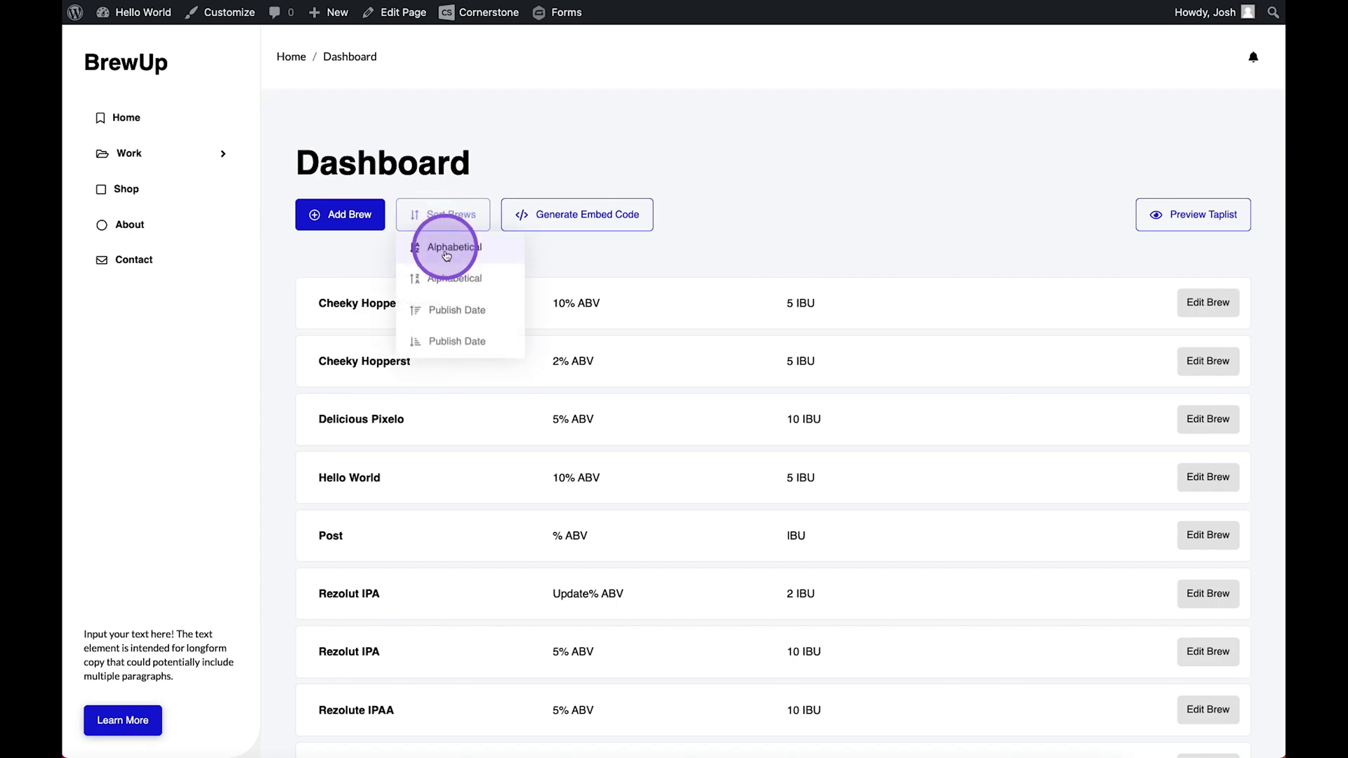
left_click(445, 290)
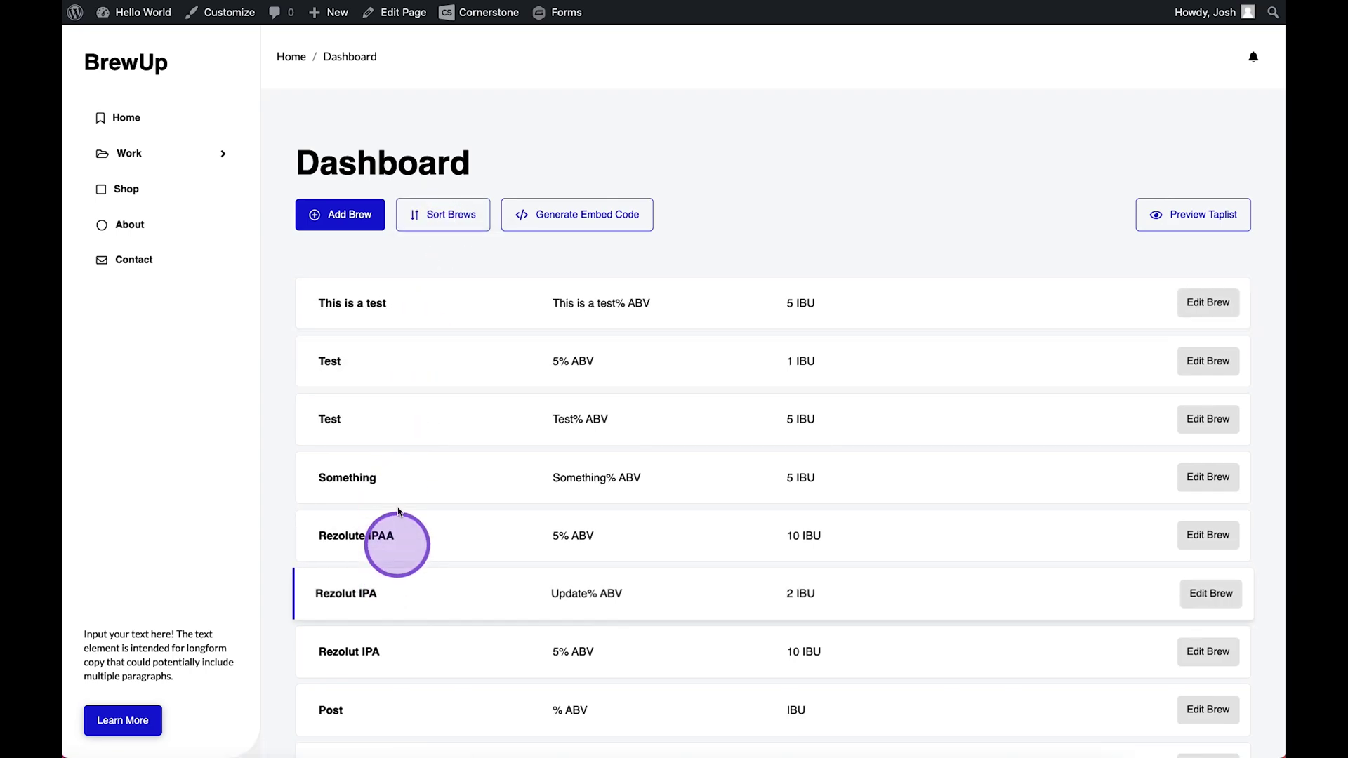
left_click(441, 214)
left_click(446, 307)
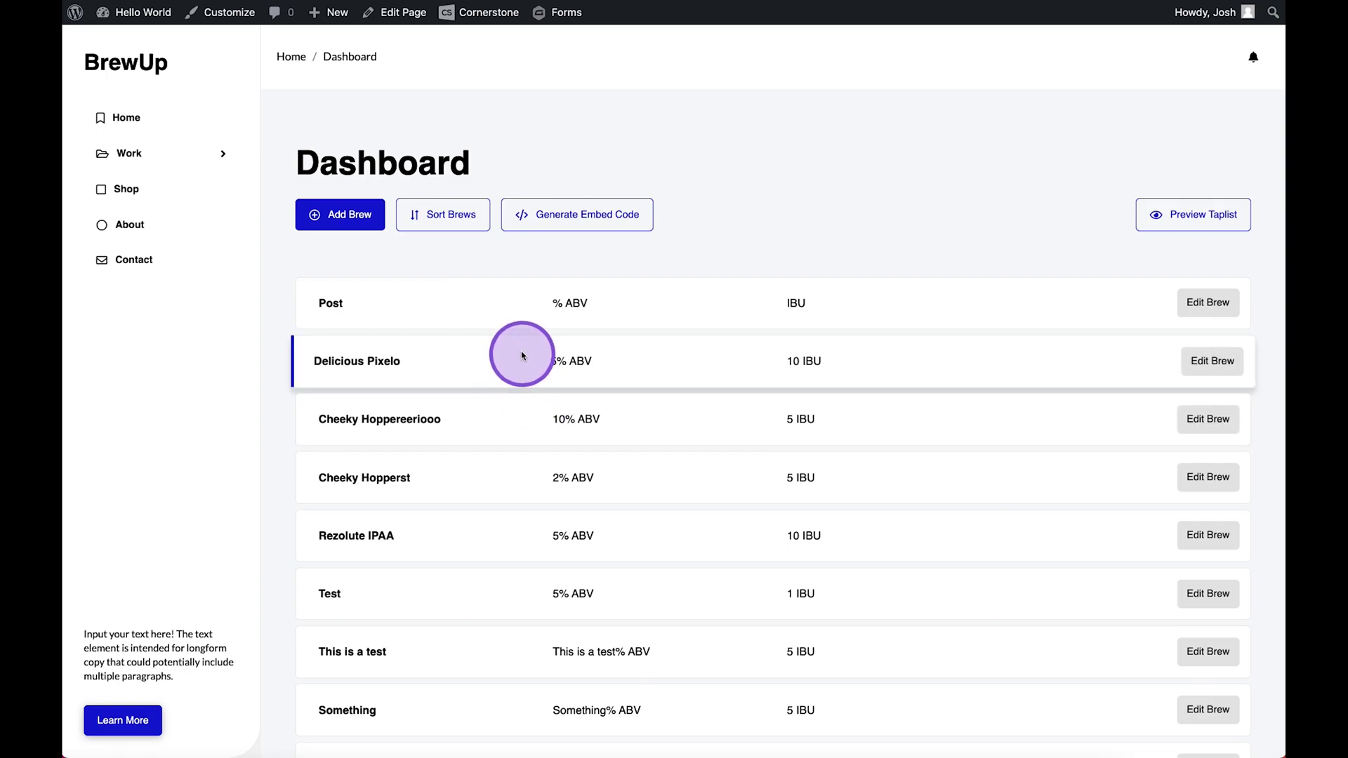
left_click(445, 218)
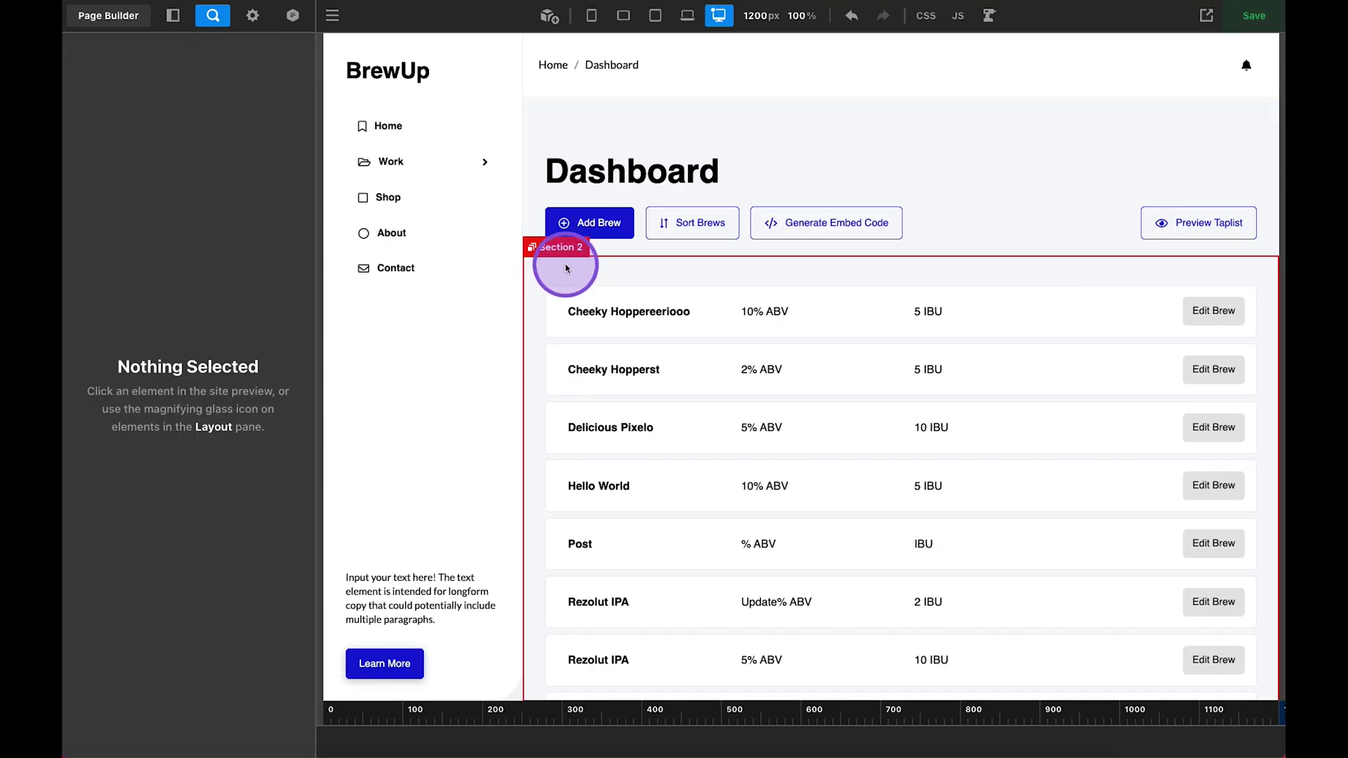
- Select the brew-list section and add an empty section at the top from the outline
left_click(547, 249)
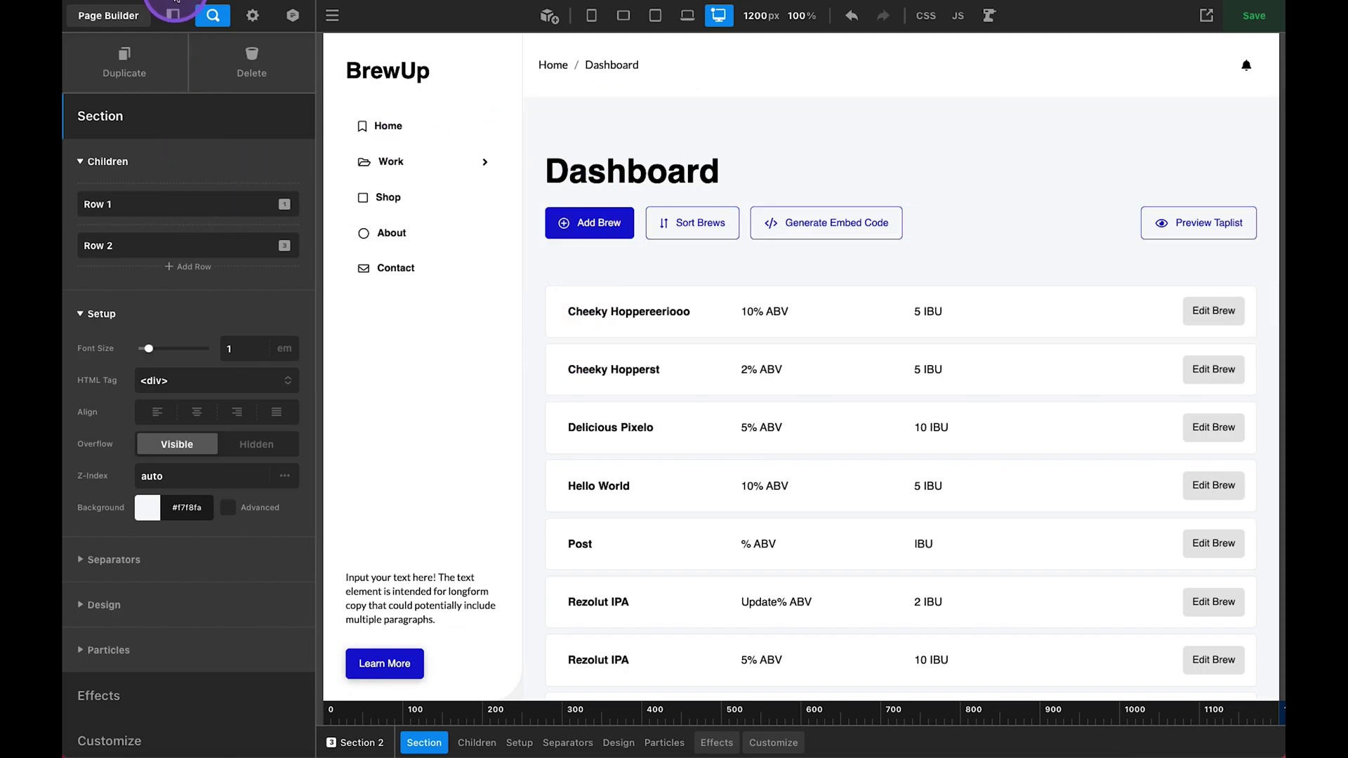
left_click(173, 15)
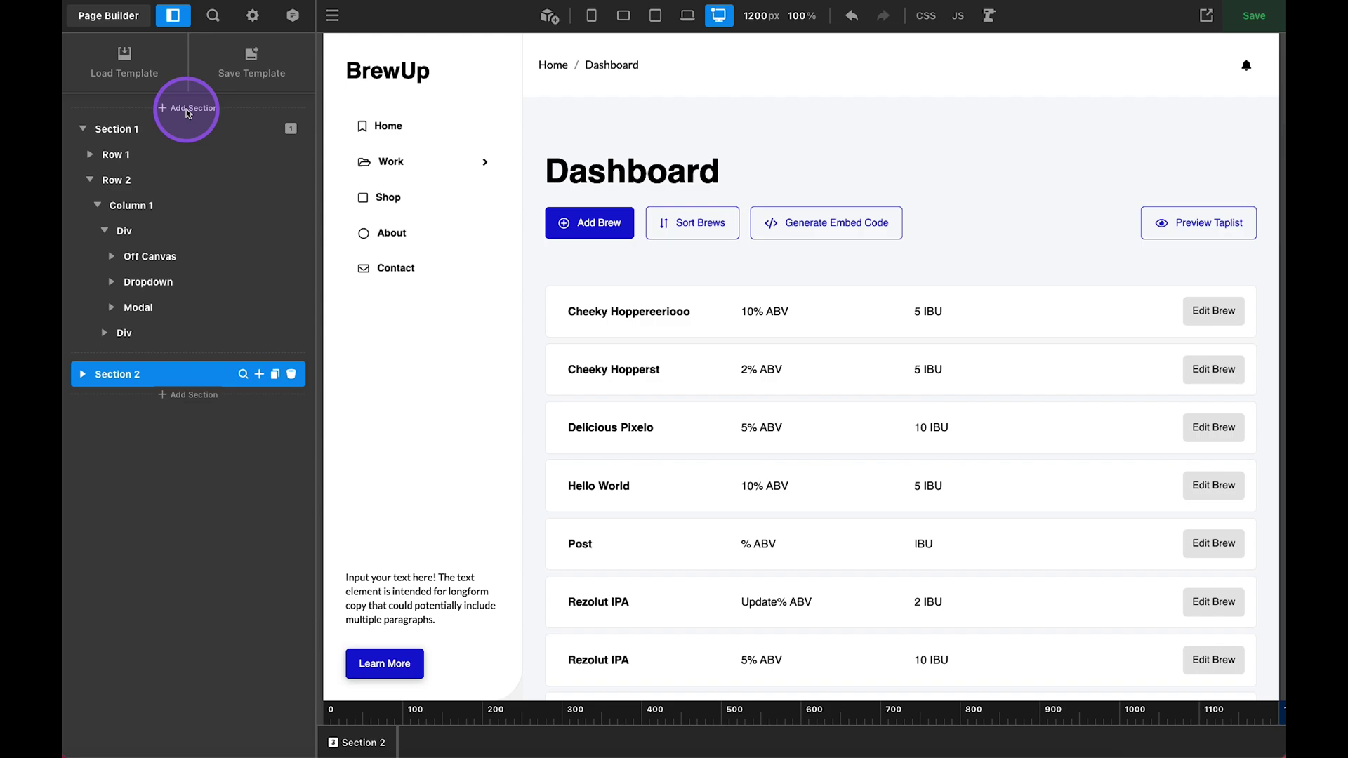
left_click(187, 108)
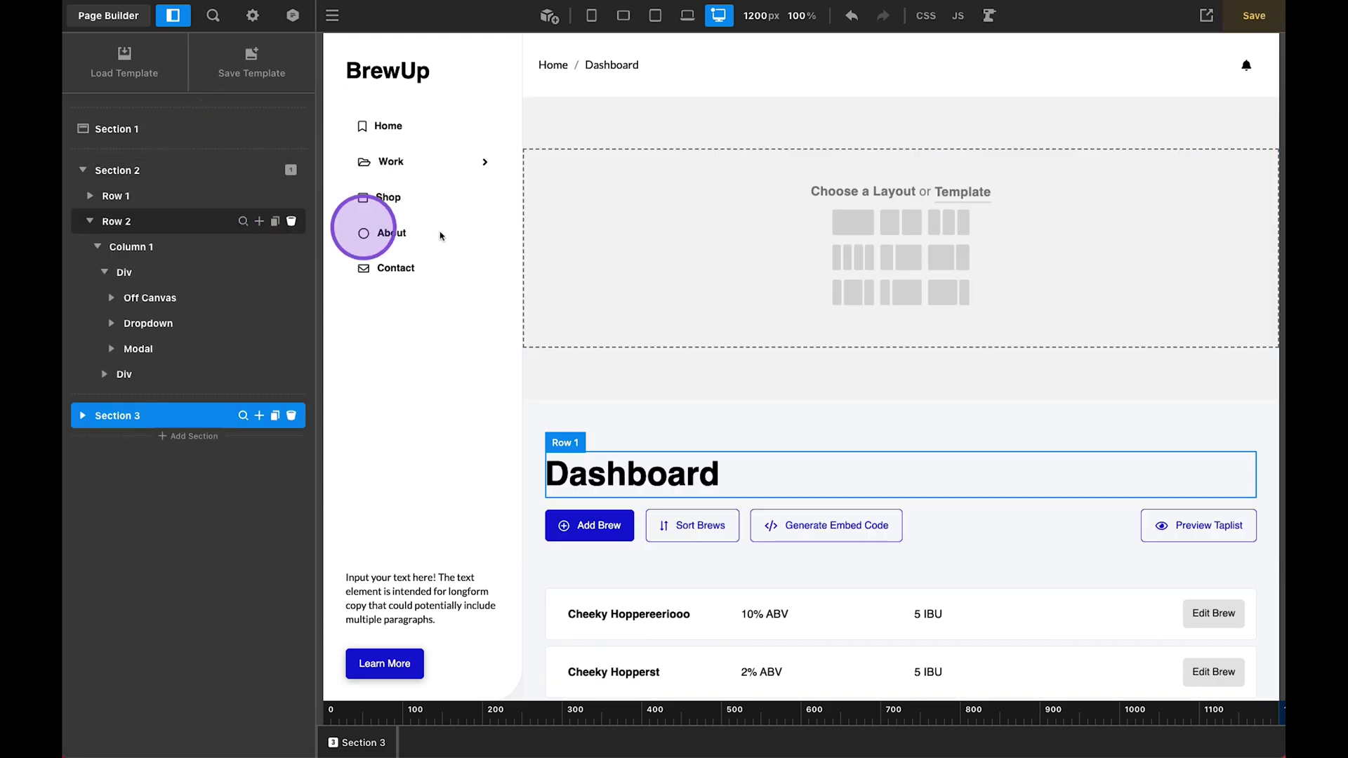
- Make the new empty section a Query String looper provider
left_click(580, 120)
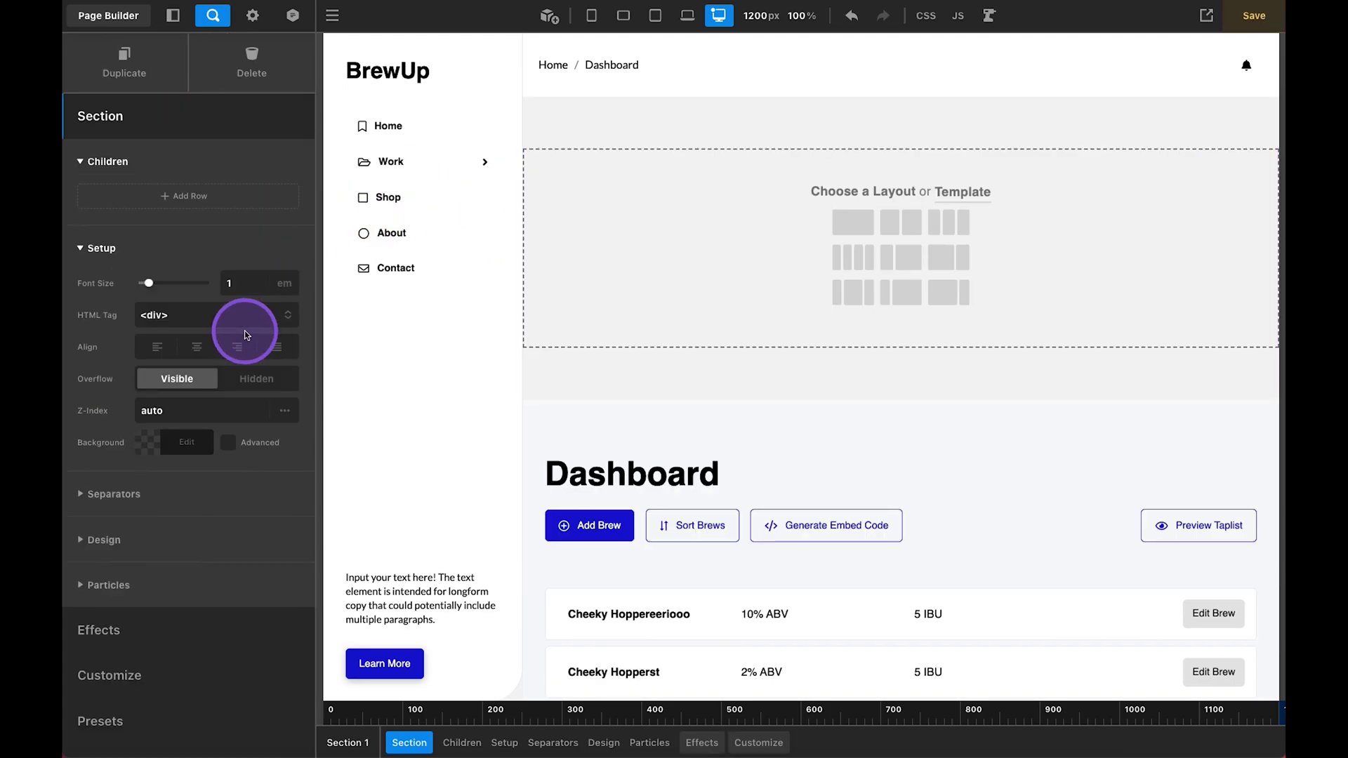
left_click(758, 742)
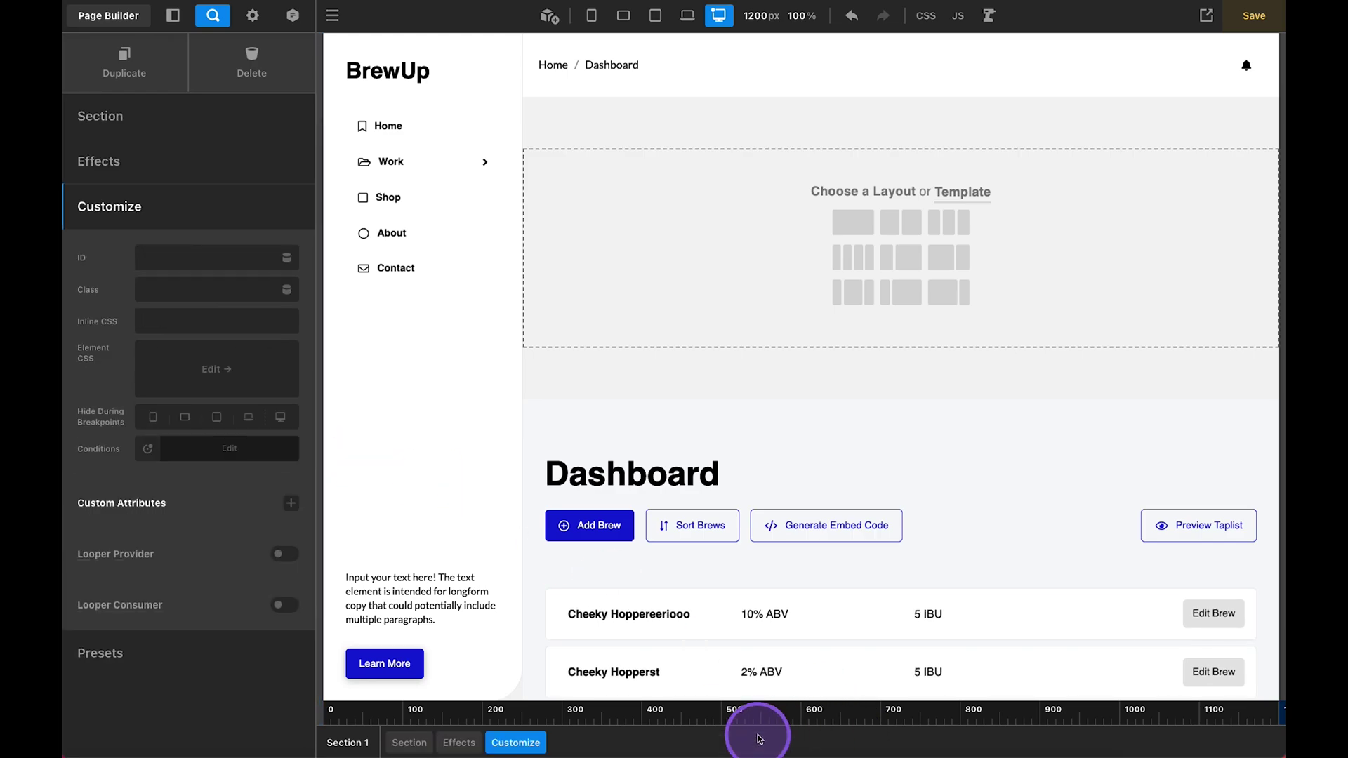
left_click(282, 554)
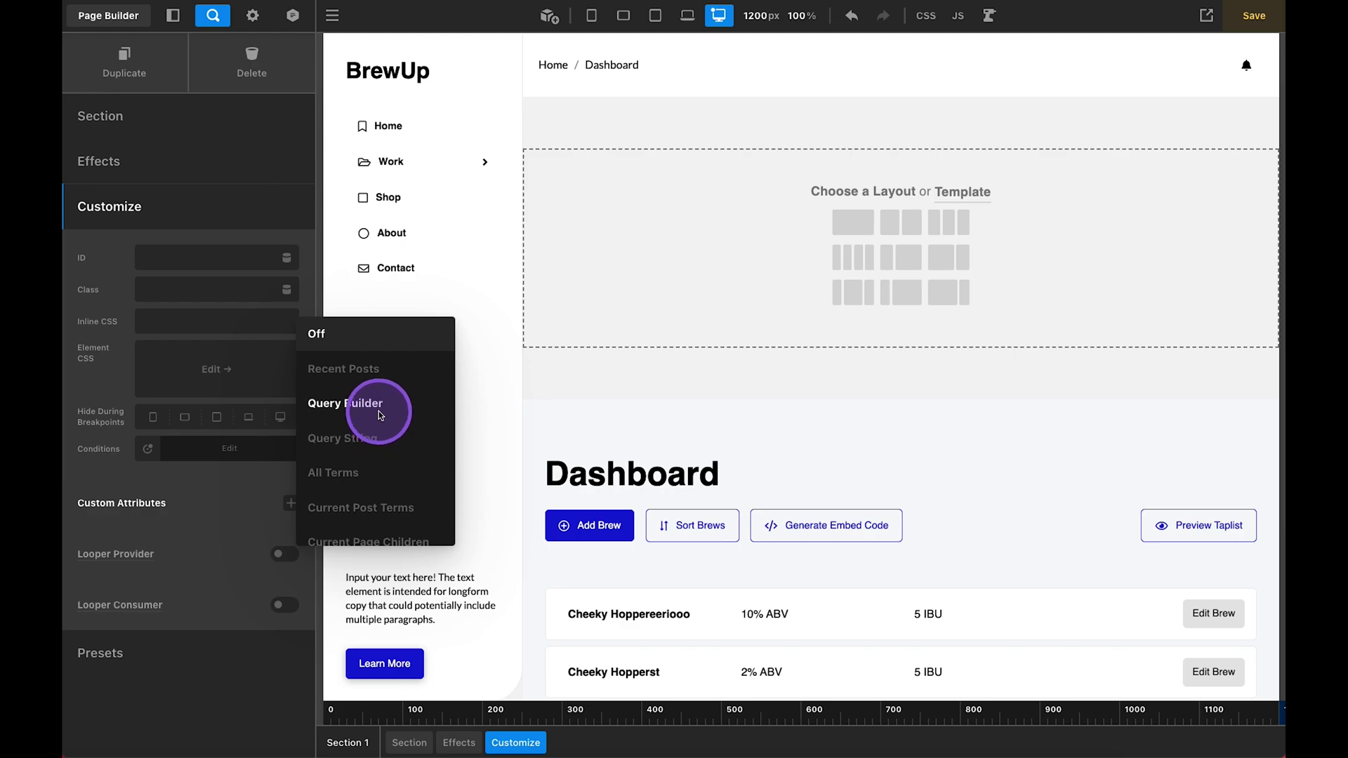
left_click(347, 437)
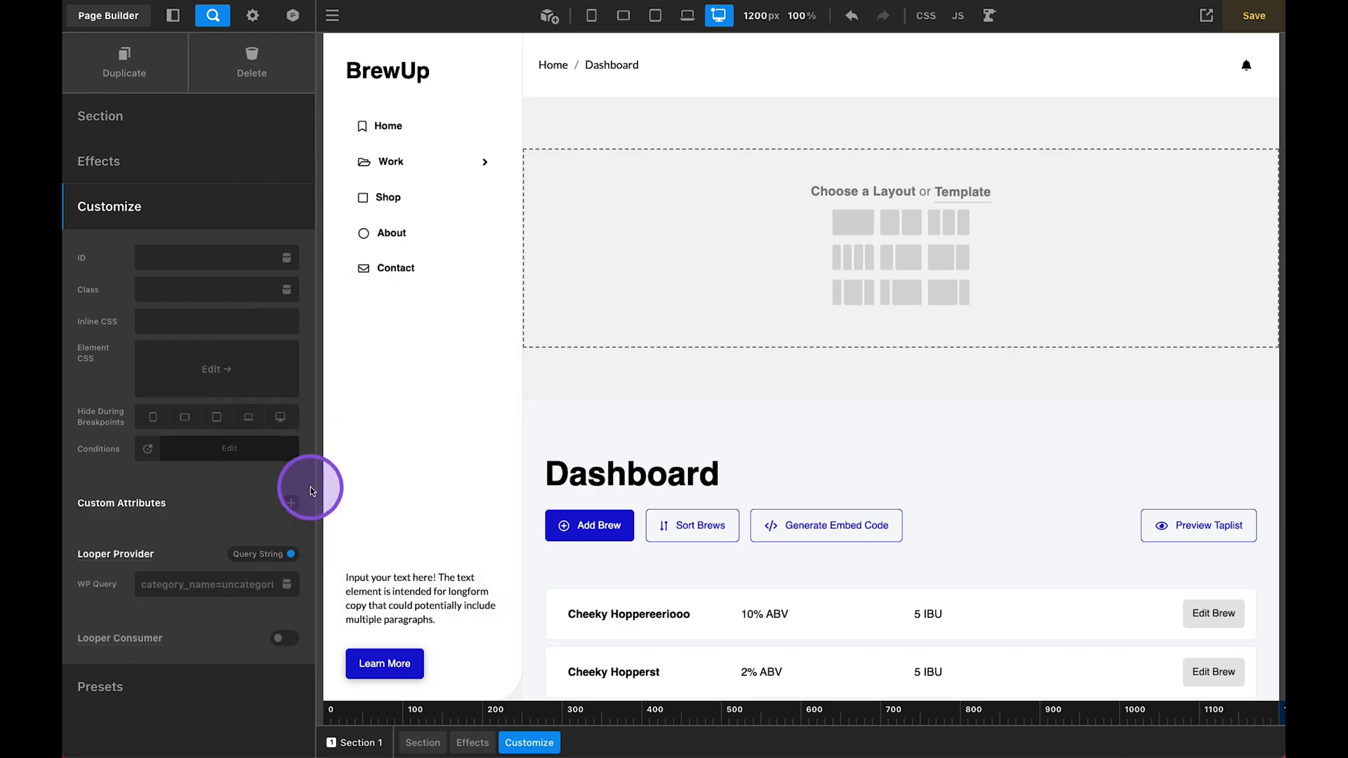
- Enter the WP Query post_type=ontap&posts_per_page=-1&orderby=, leaving orderby blank
left_click(205, 584)
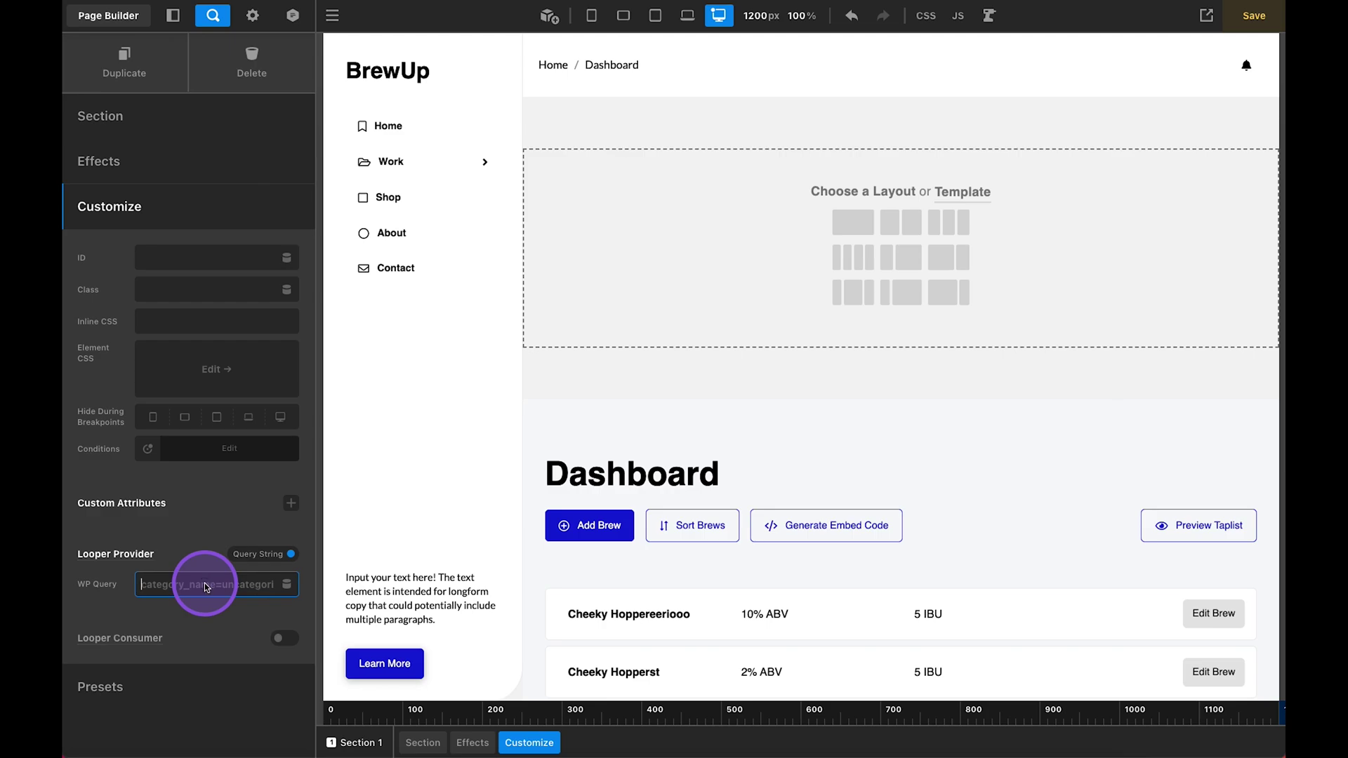
type("post_")
type("type=")
type("ontap")
type("&")
type("posts")
type("_per")
type("_page")
type("=")
type("-1")
type("&orderby")
type("=")
type("title")
key("BackSpace")
key("BackSpace")
key("BackSpace")
key("BackSpace")
key("BackSpace")
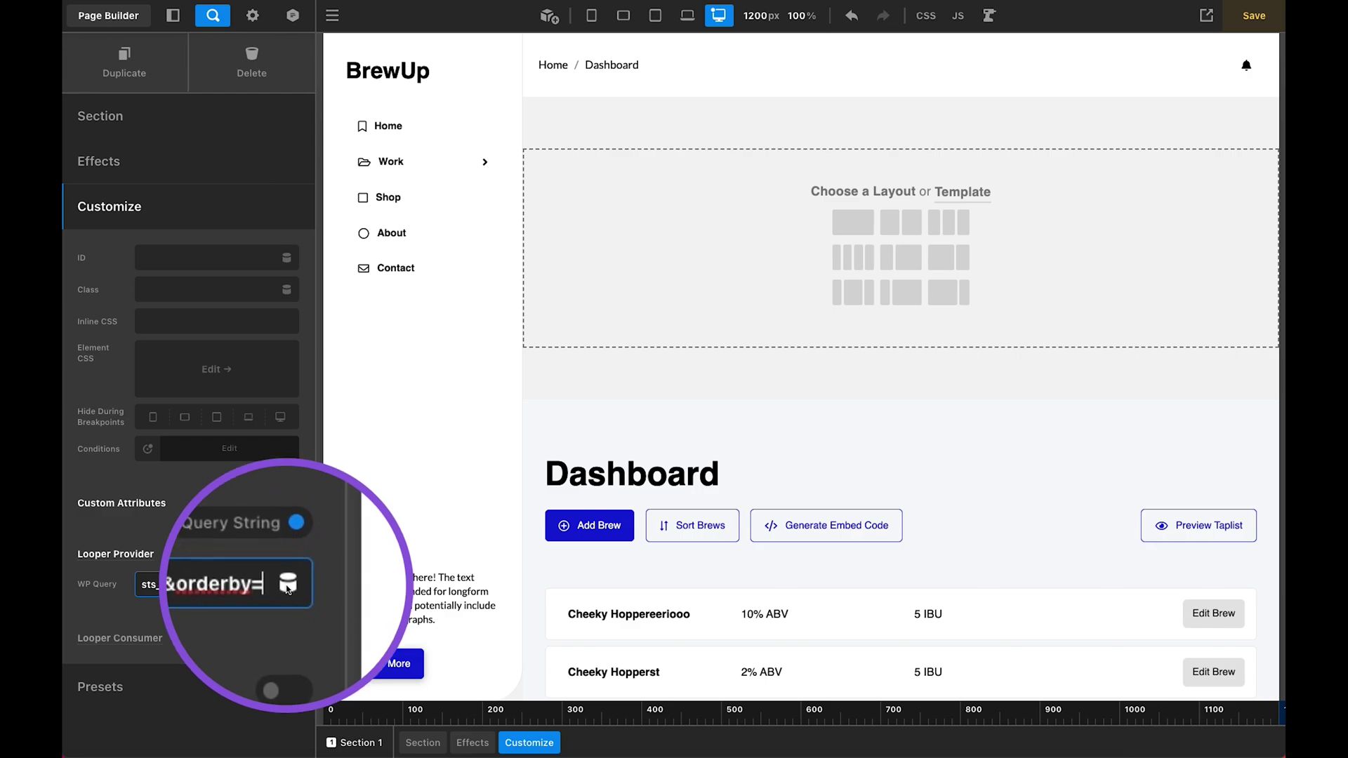
- Insert the orderby URL parameter with fallback title, then append &order= to the query
left_click(287, 586)
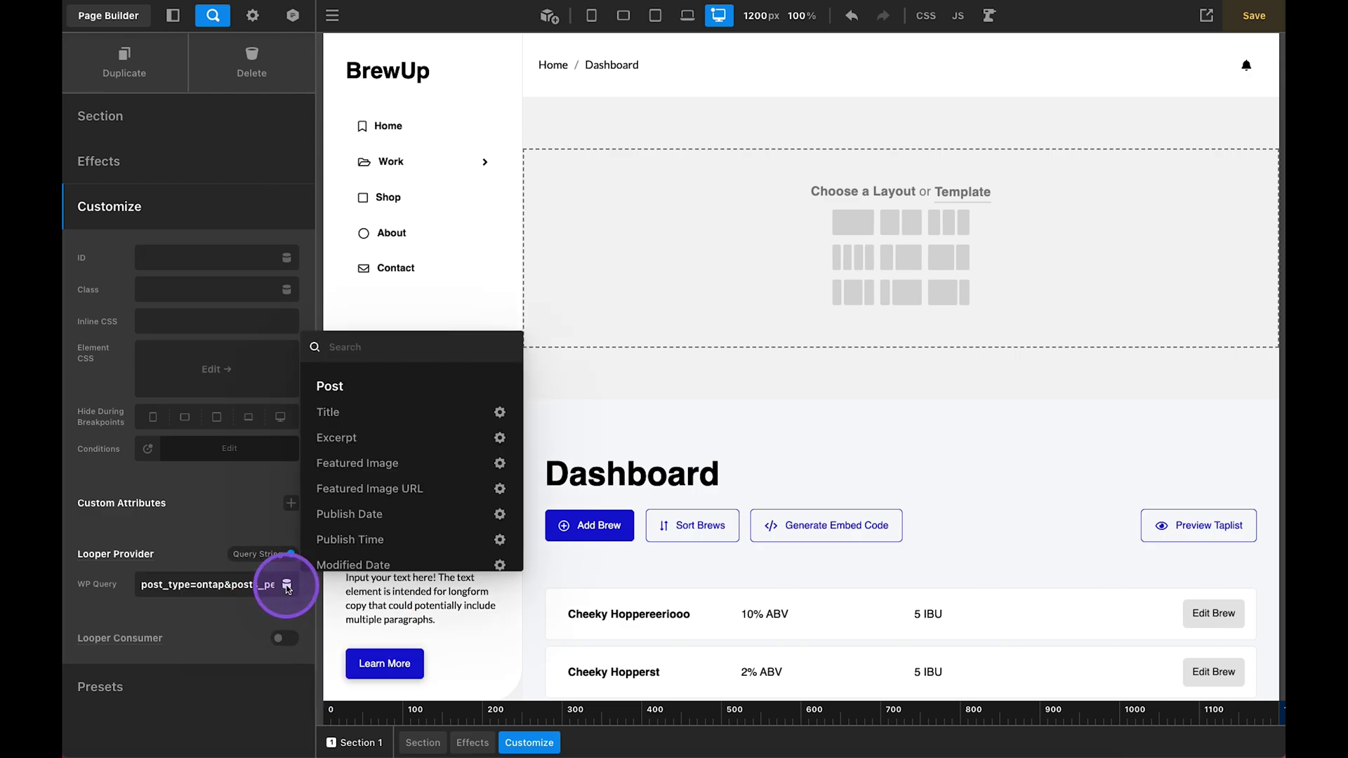
type("param")
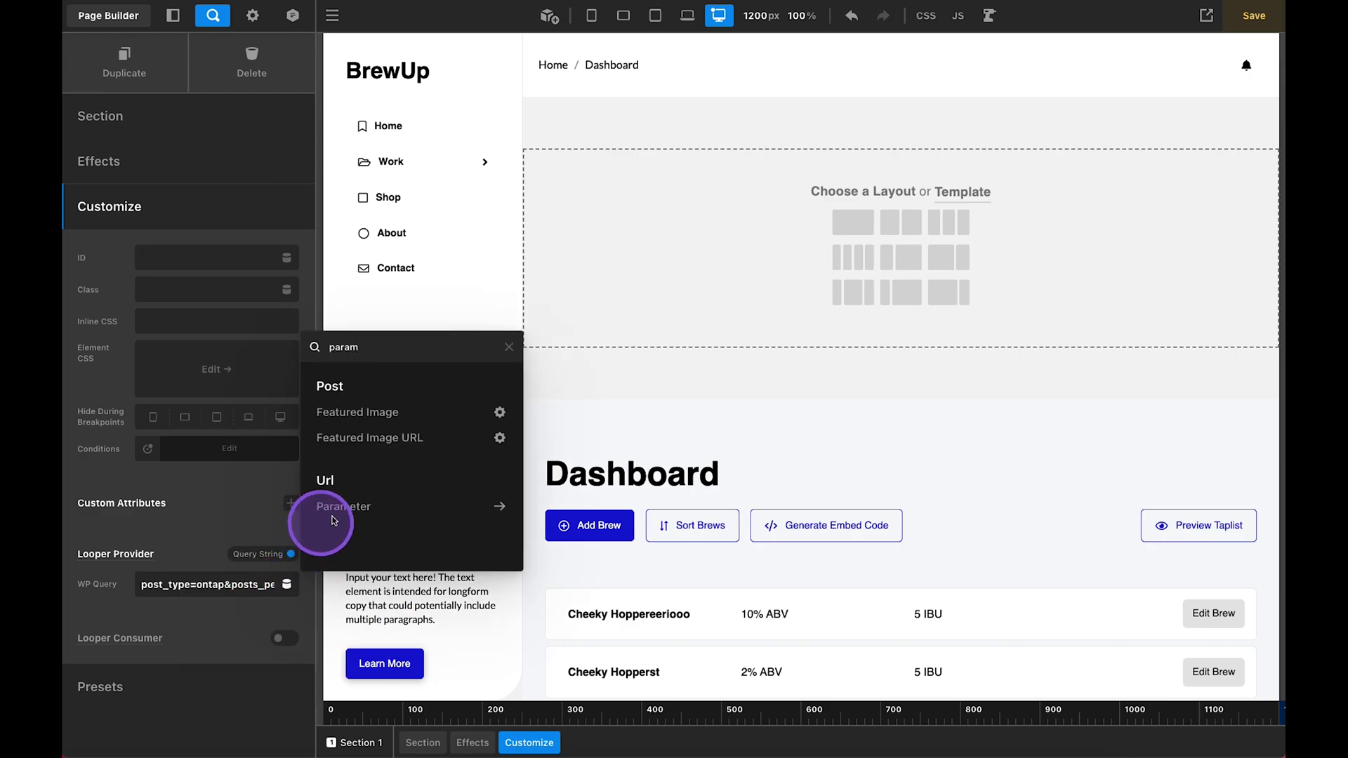
left_click(340, 511)
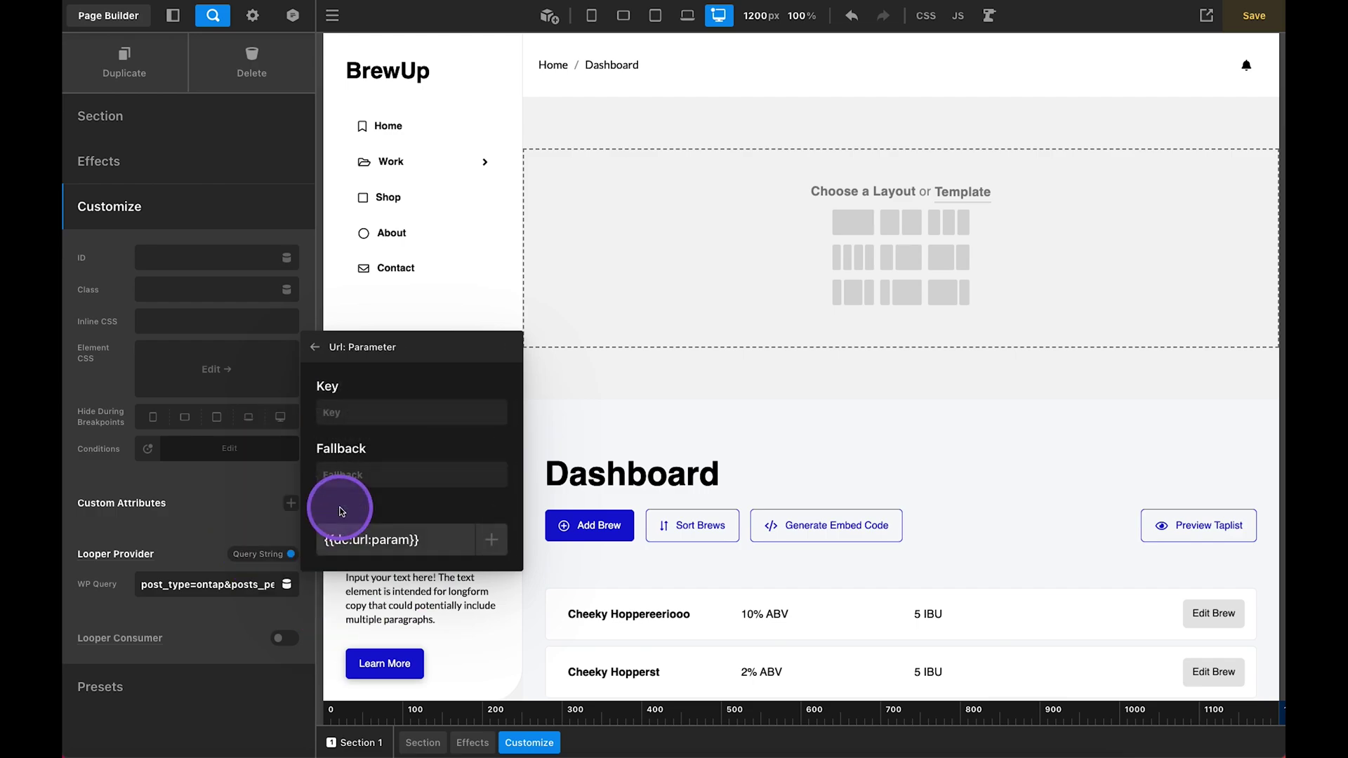
left_click(341, 416)
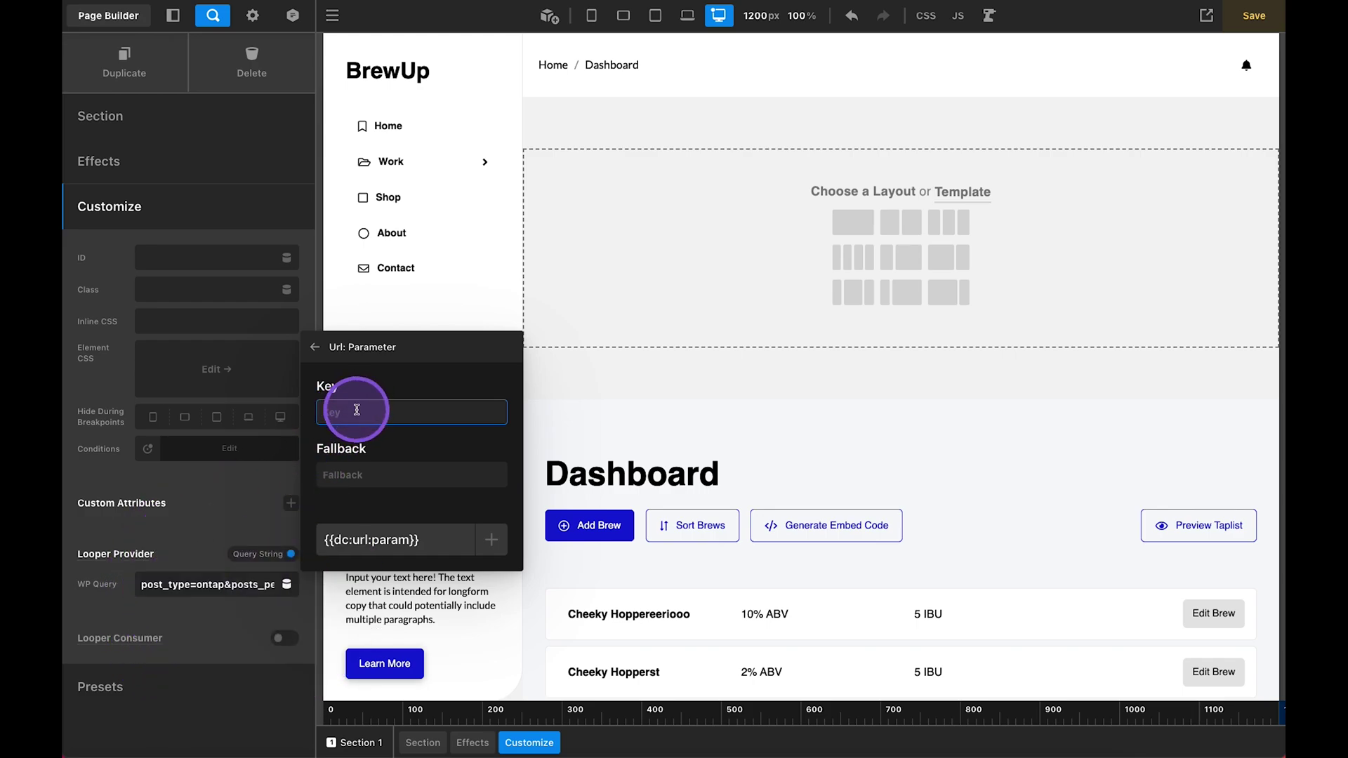
type("orderby")
key("Tab")
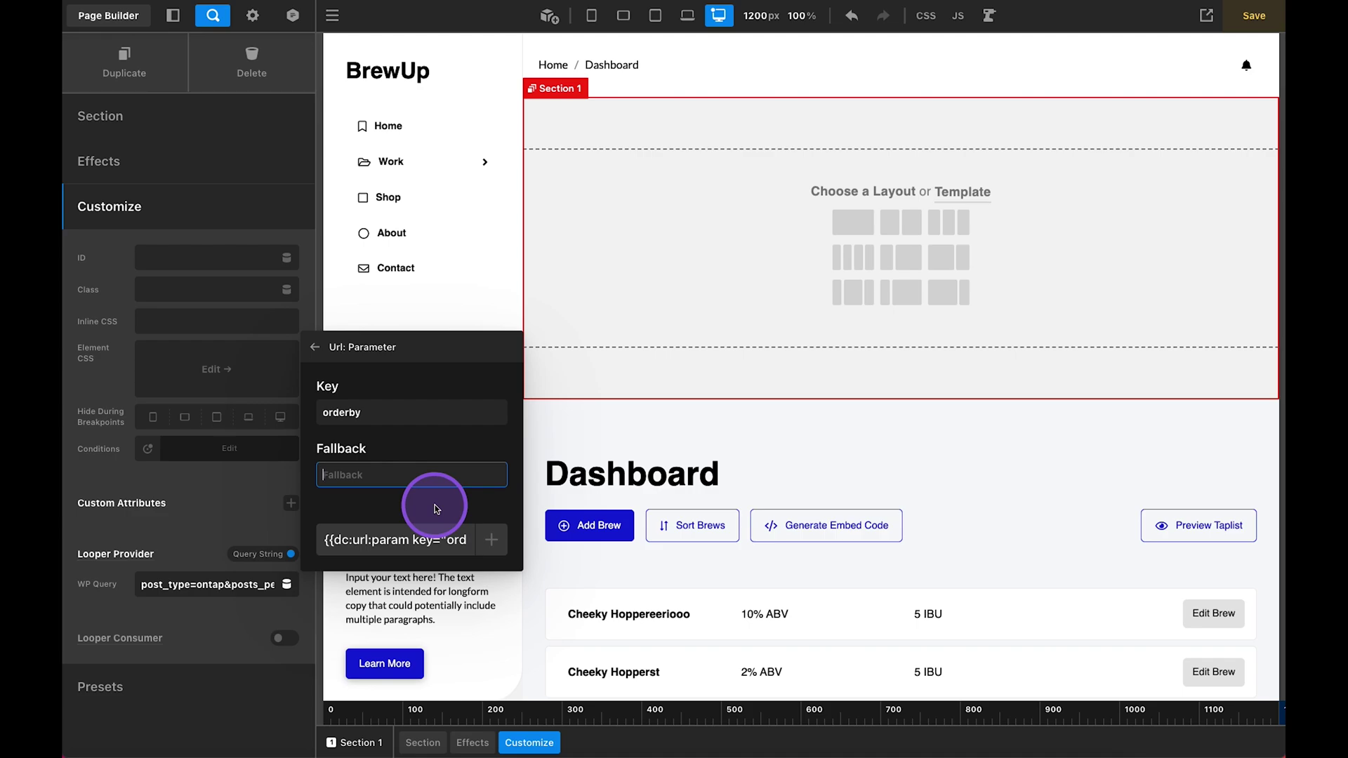
type("title")
left_click(489, 540)
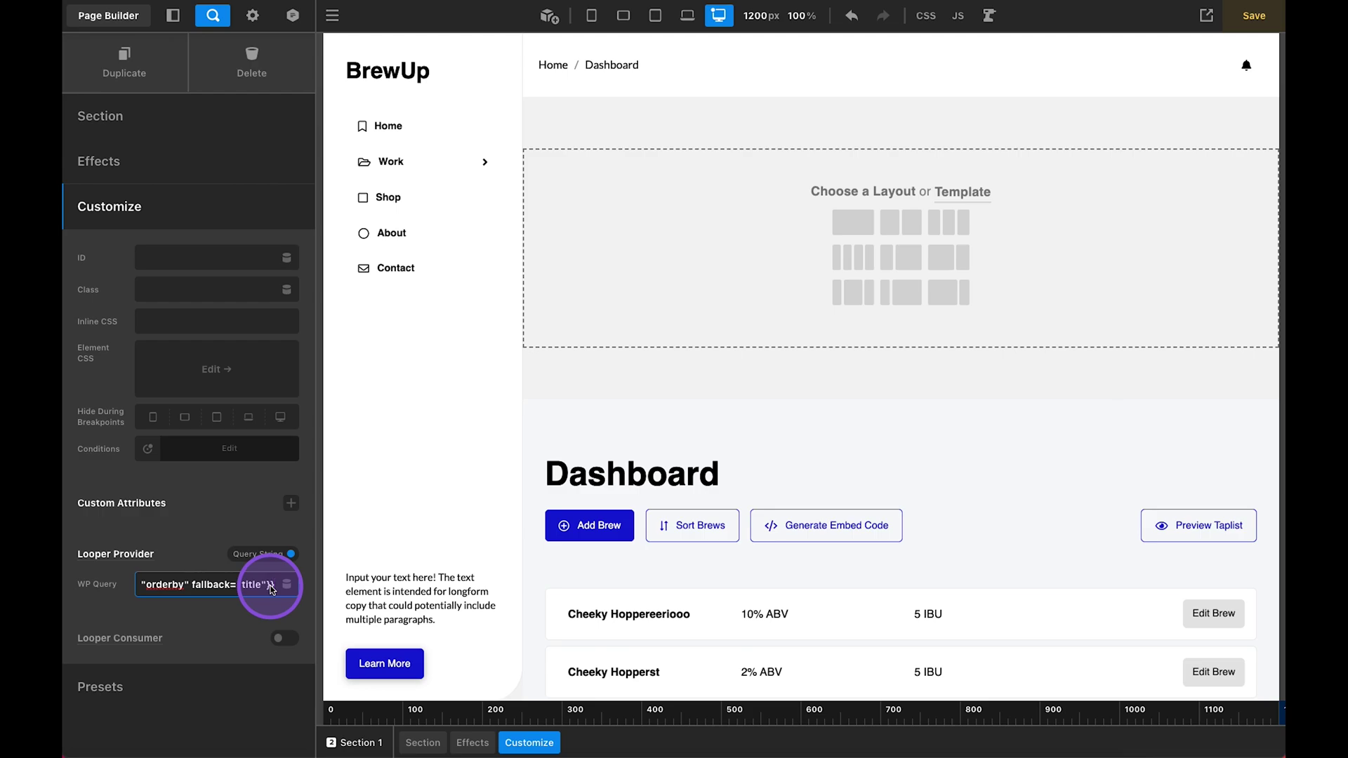
type("&orde")
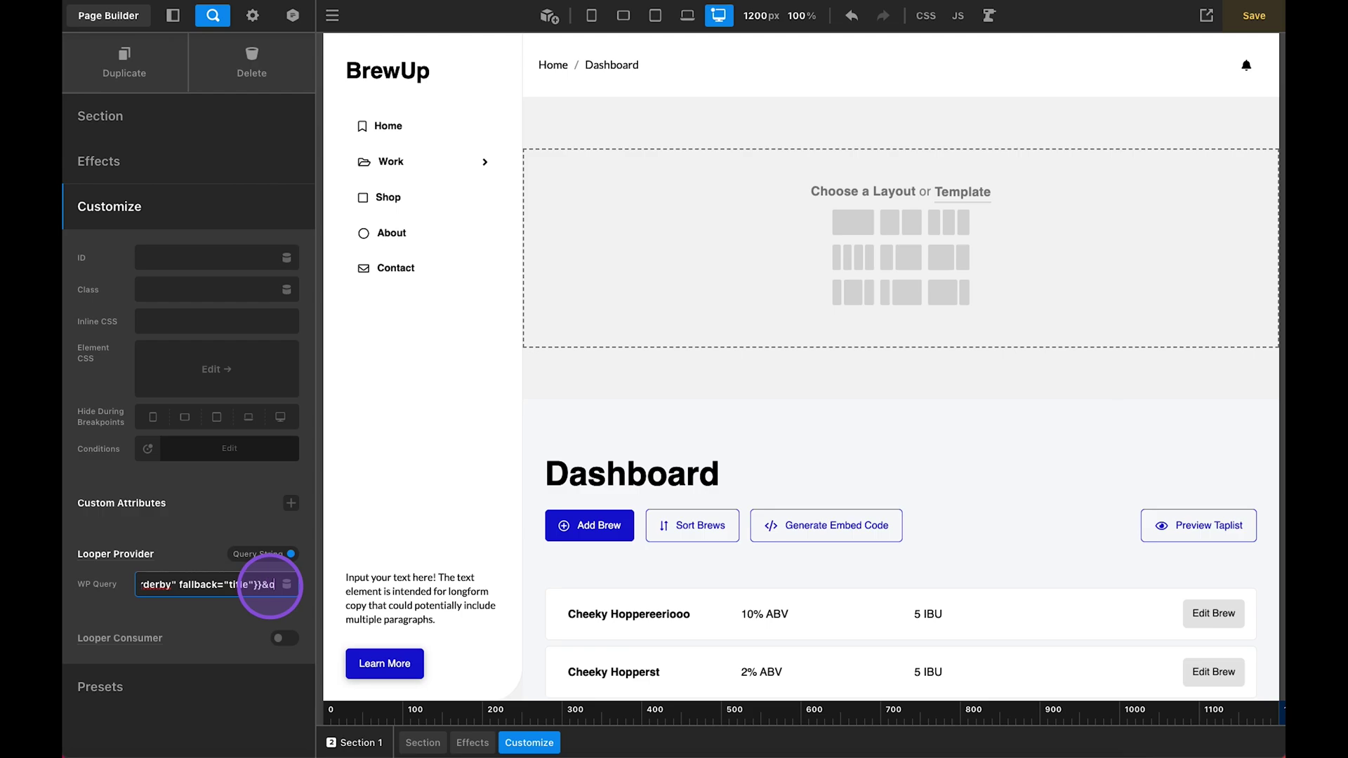
type("r=")
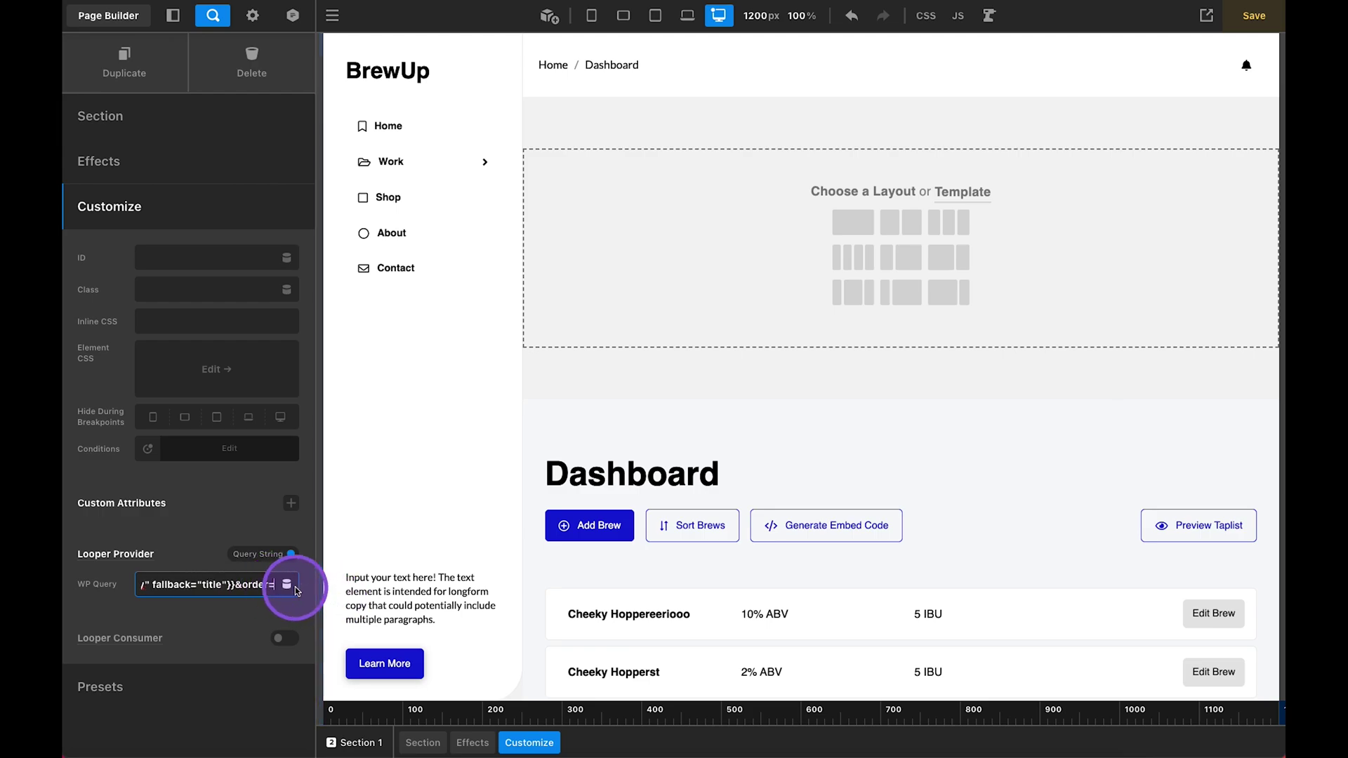
left_click(288, 584)
- Insert the order URL parameter with fallback asc after &order= in the query
type("param")
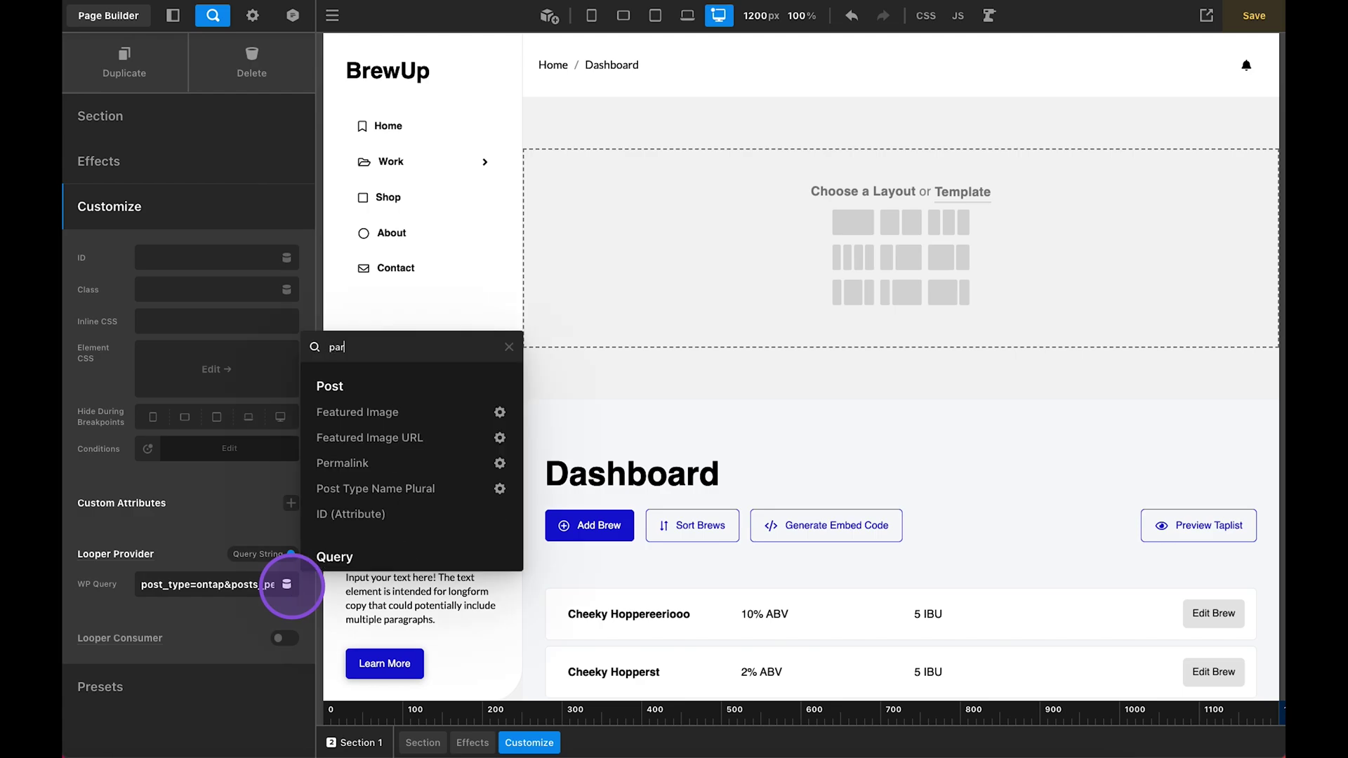
left_click(337, 532)
left_click(371, 419)
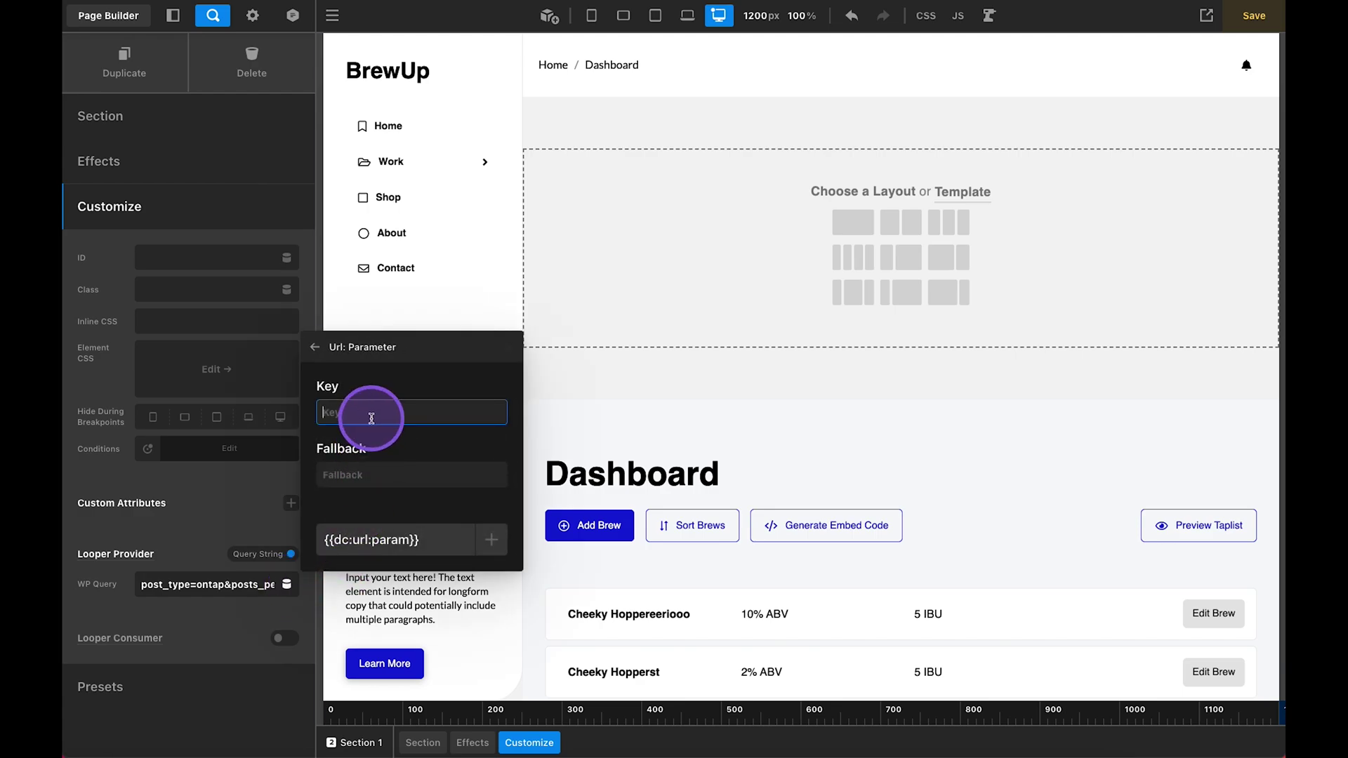
type("order")
key("Tab")
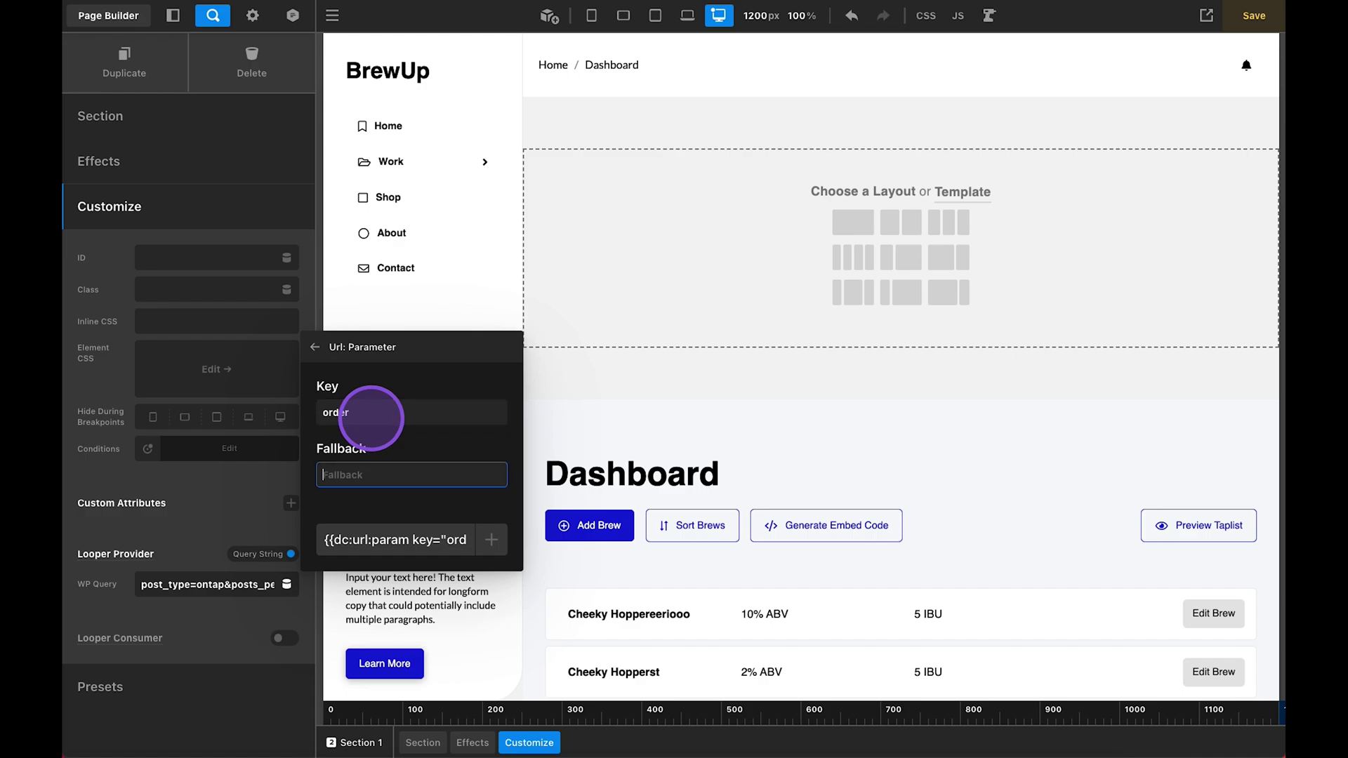
type("asc")
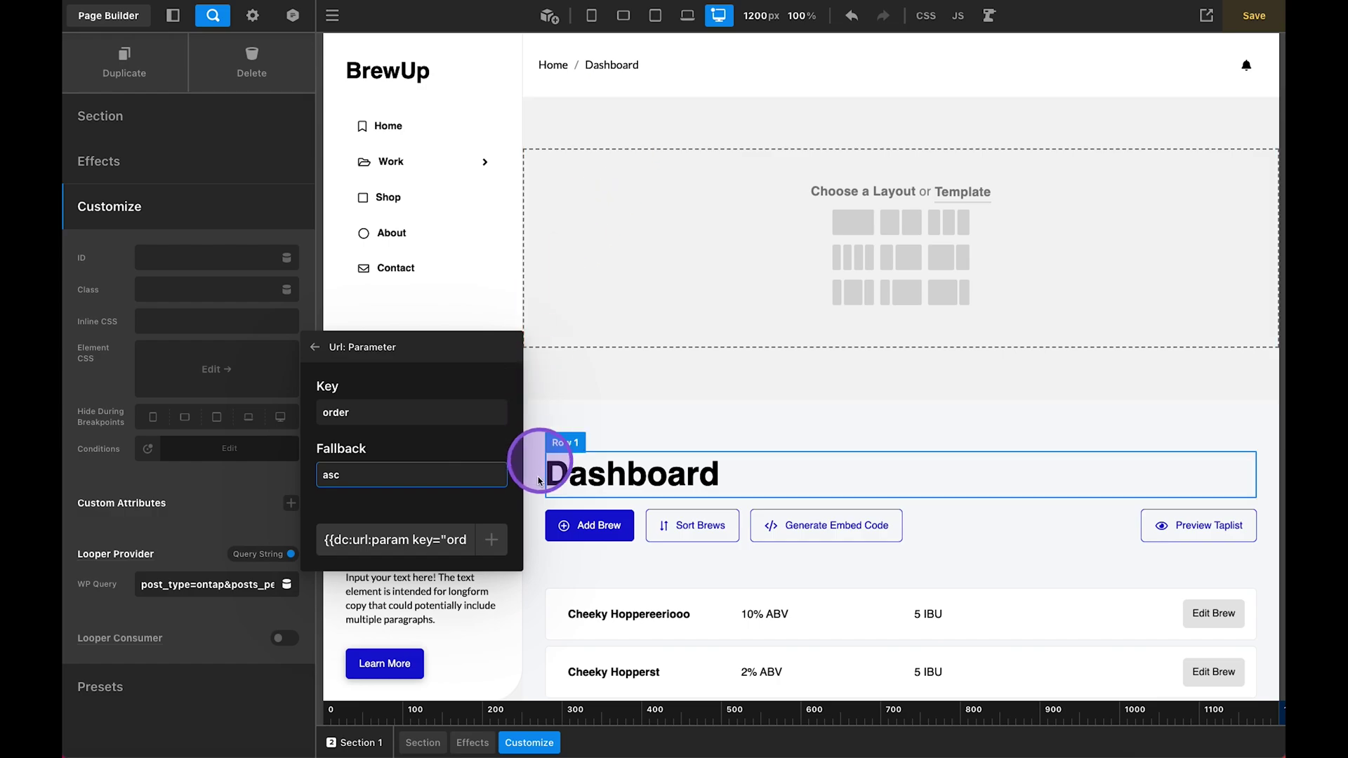
left_click(492, 539)
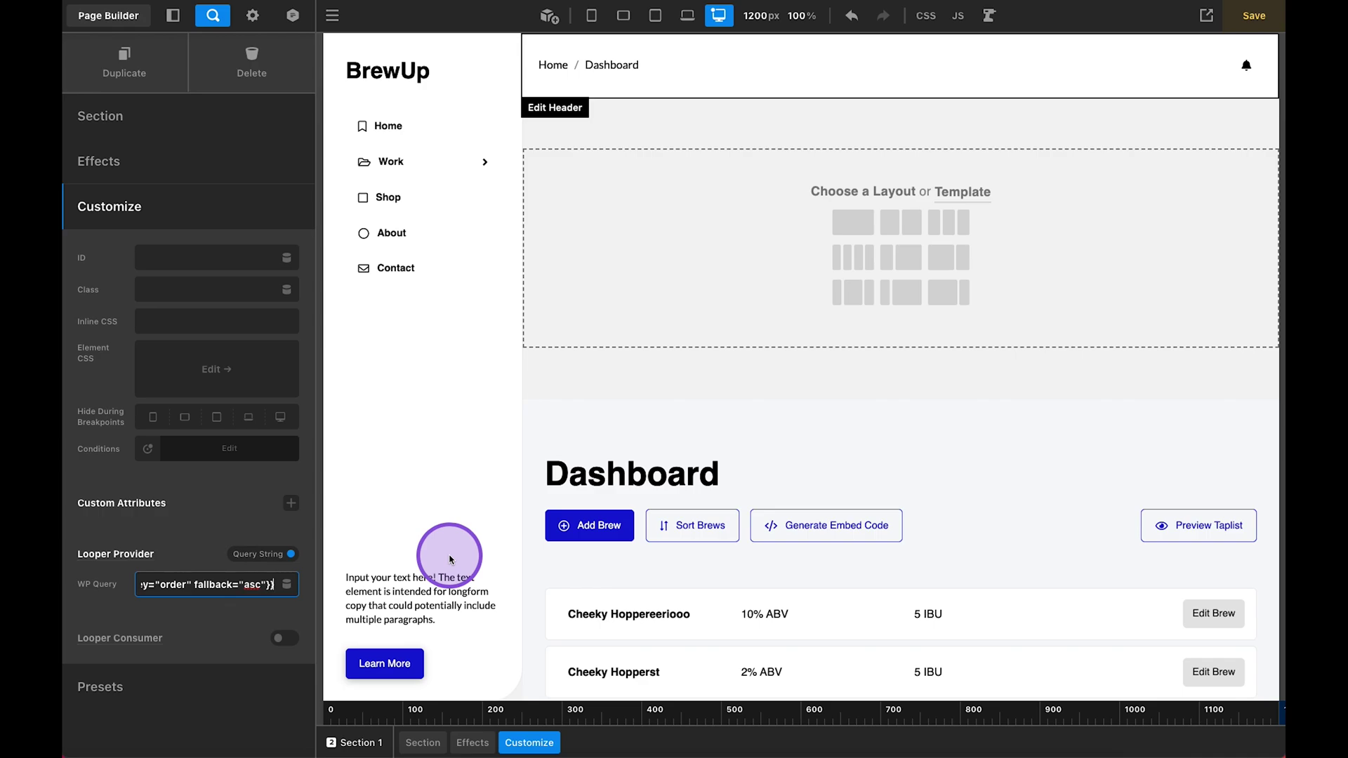
- Append &author= set to the current user's ID ({{dc:user:id}}) to the WP Query
type("&")
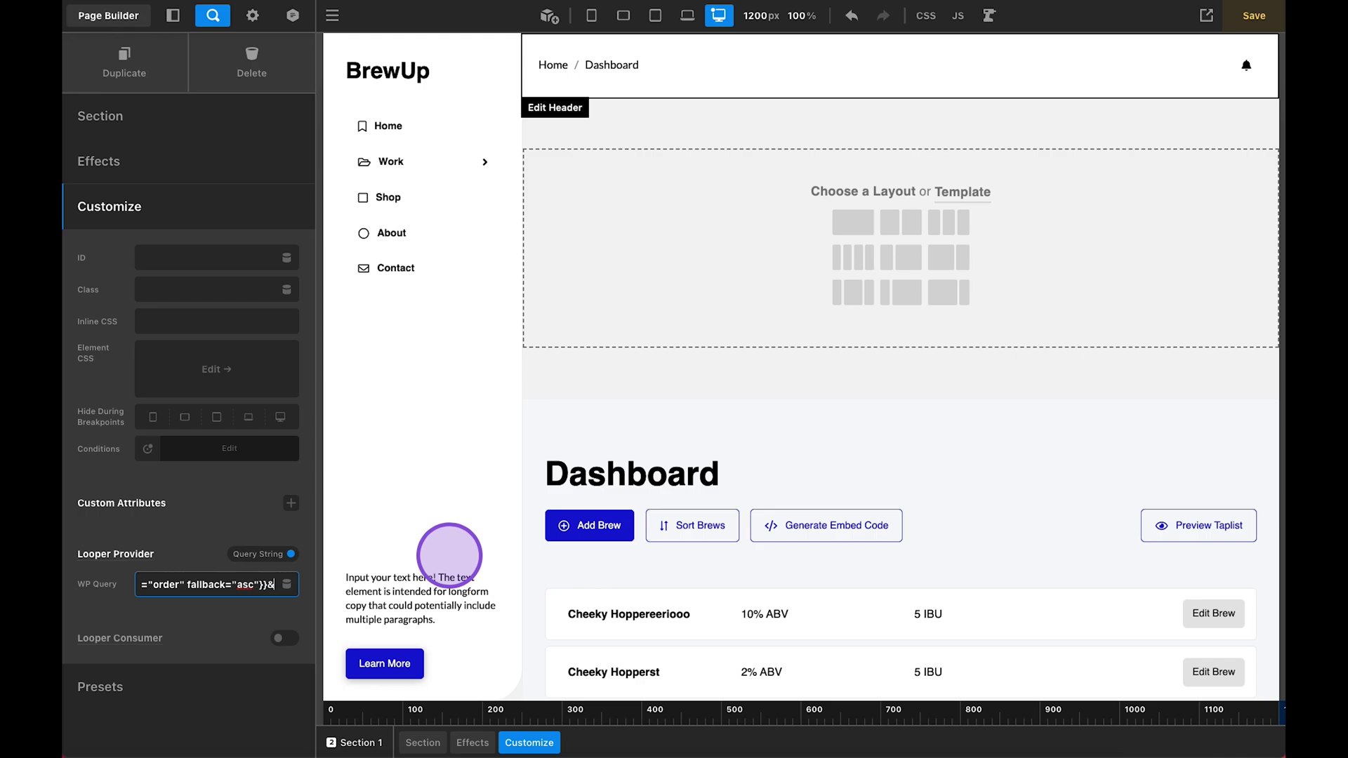
type("author=")
left_click(286, 585)
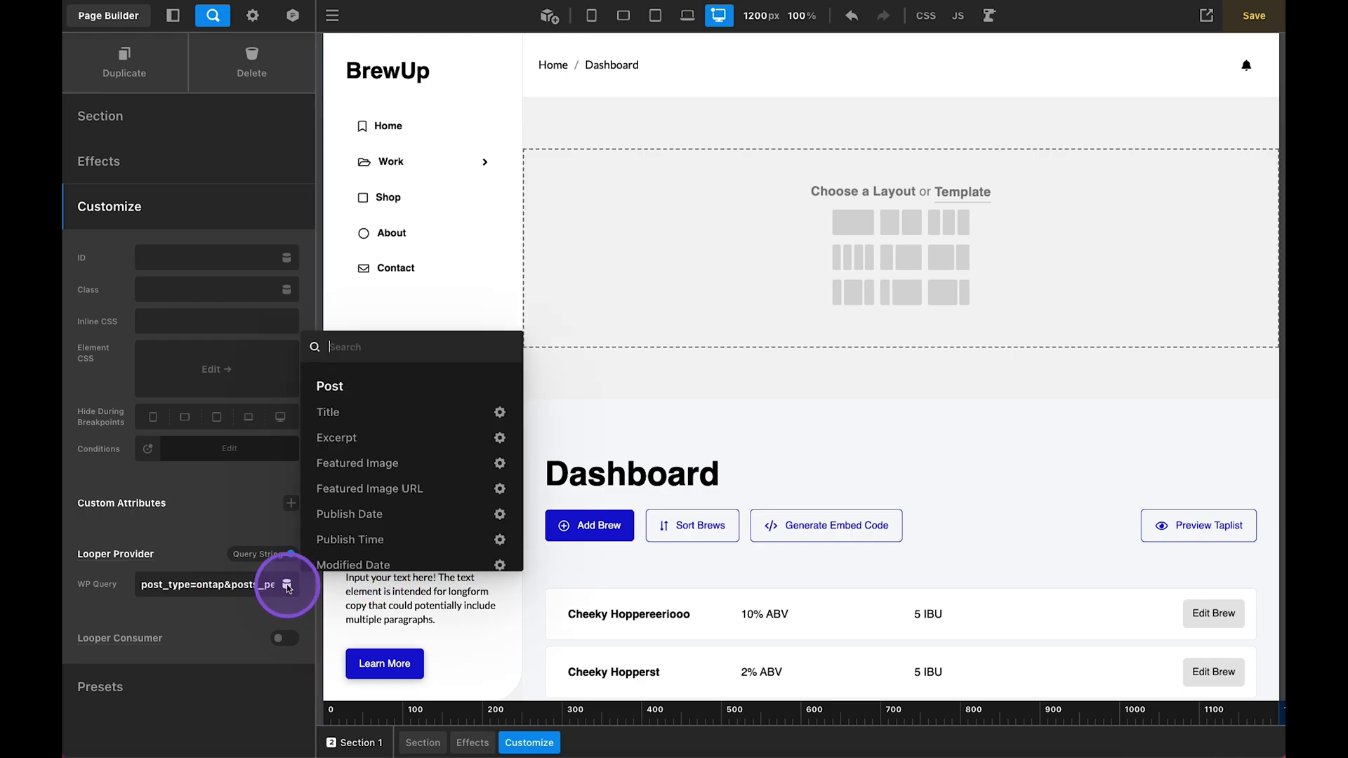
type("user")
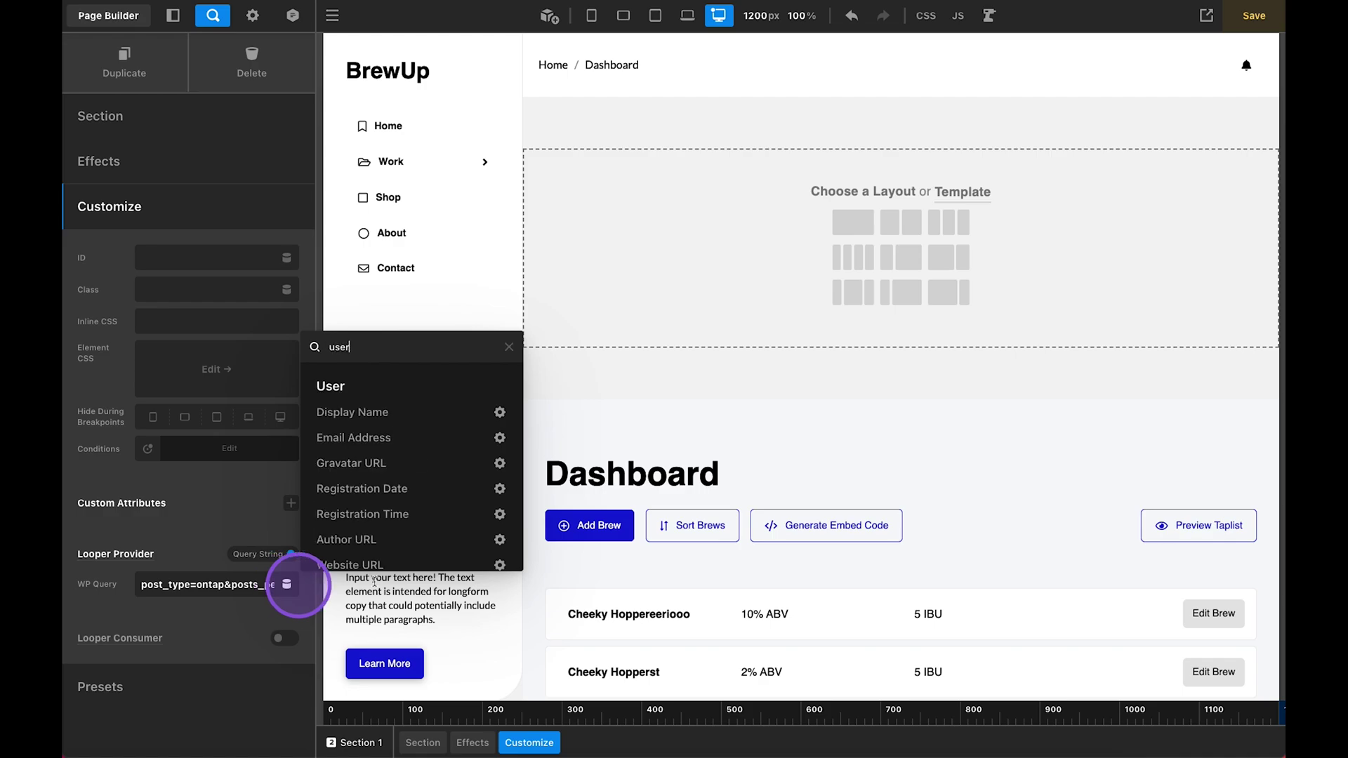
scroll(418, 496, "down", 3)
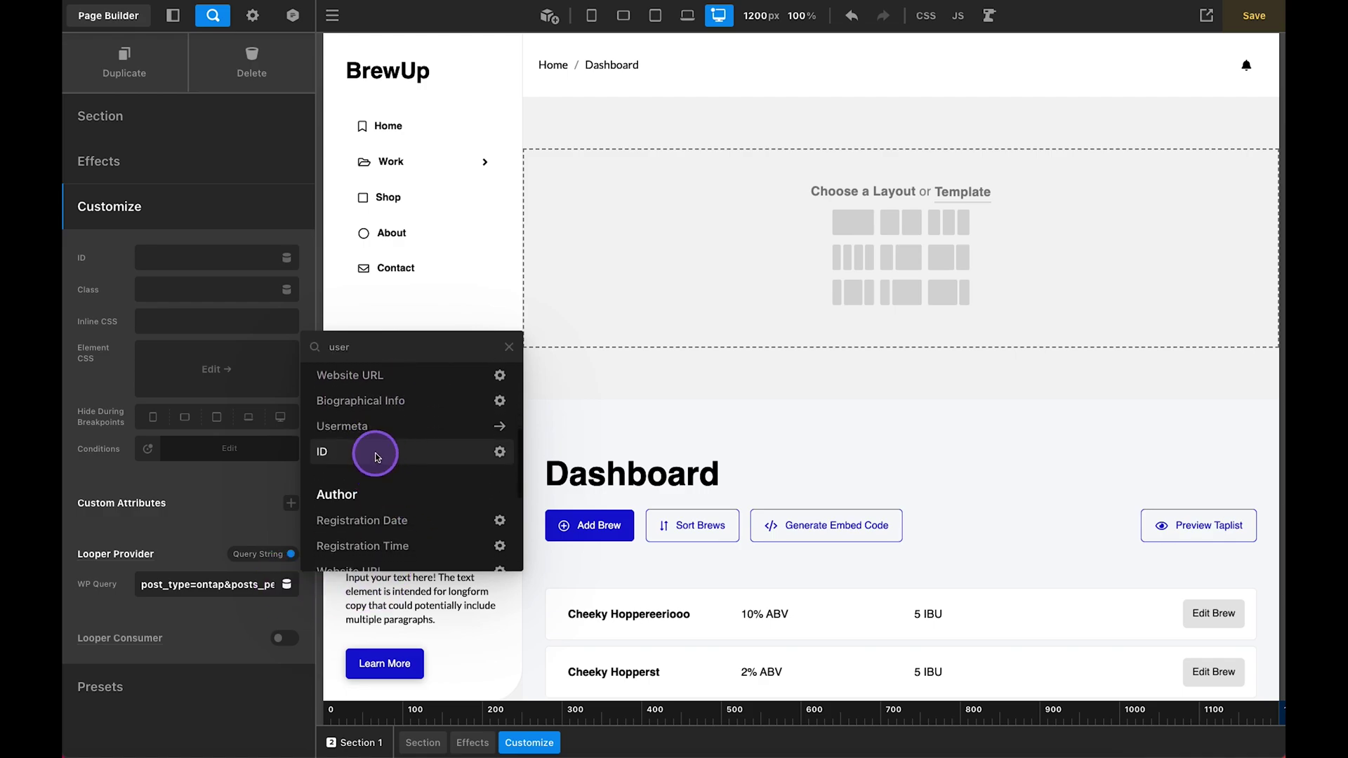
left_click(377, 453)
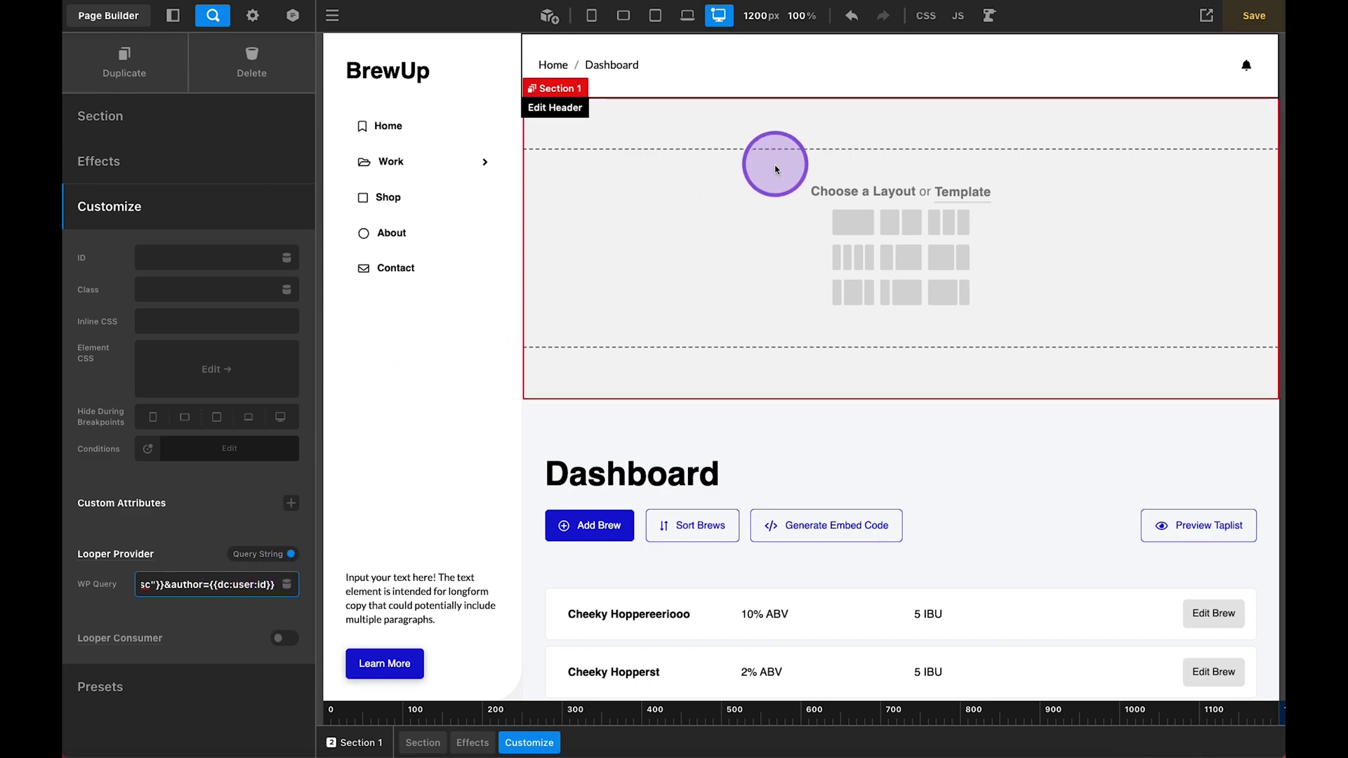
- Split the top section into four columns and place a Headline in Column 1
left_click(865, 258)
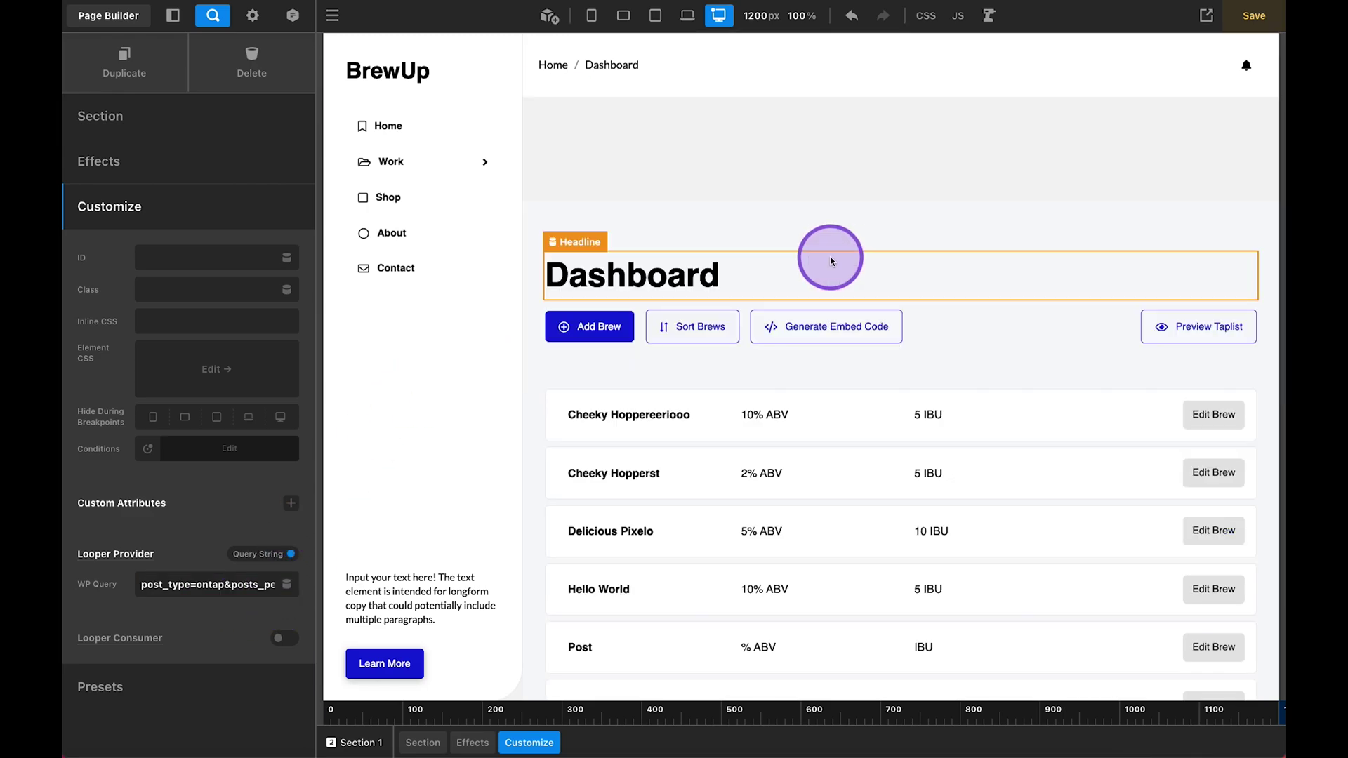
left_click(549, 16)
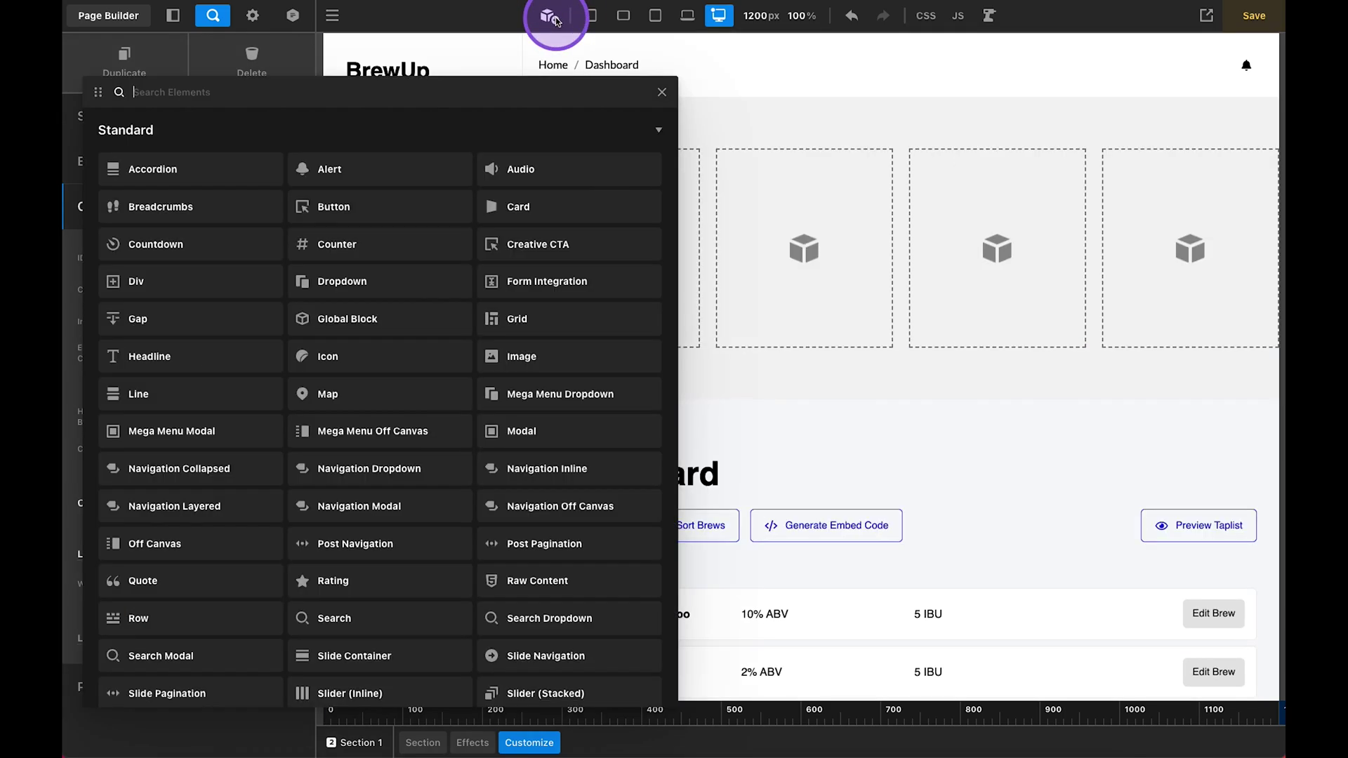
type("head")
left_click_drag(280, 156, 632, 181)
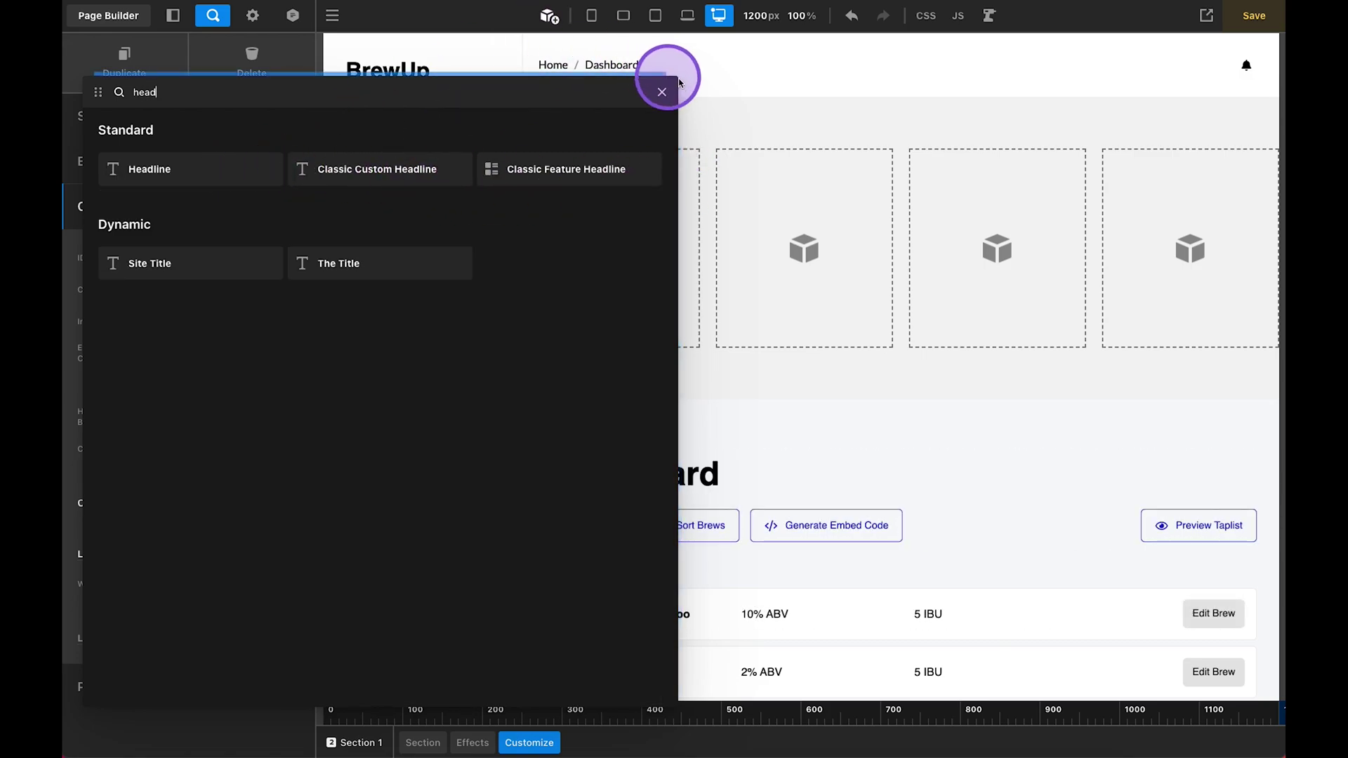
left_click_drag(678, 79, 580, 82)
left_click_drag(220, 171, 557, 304)
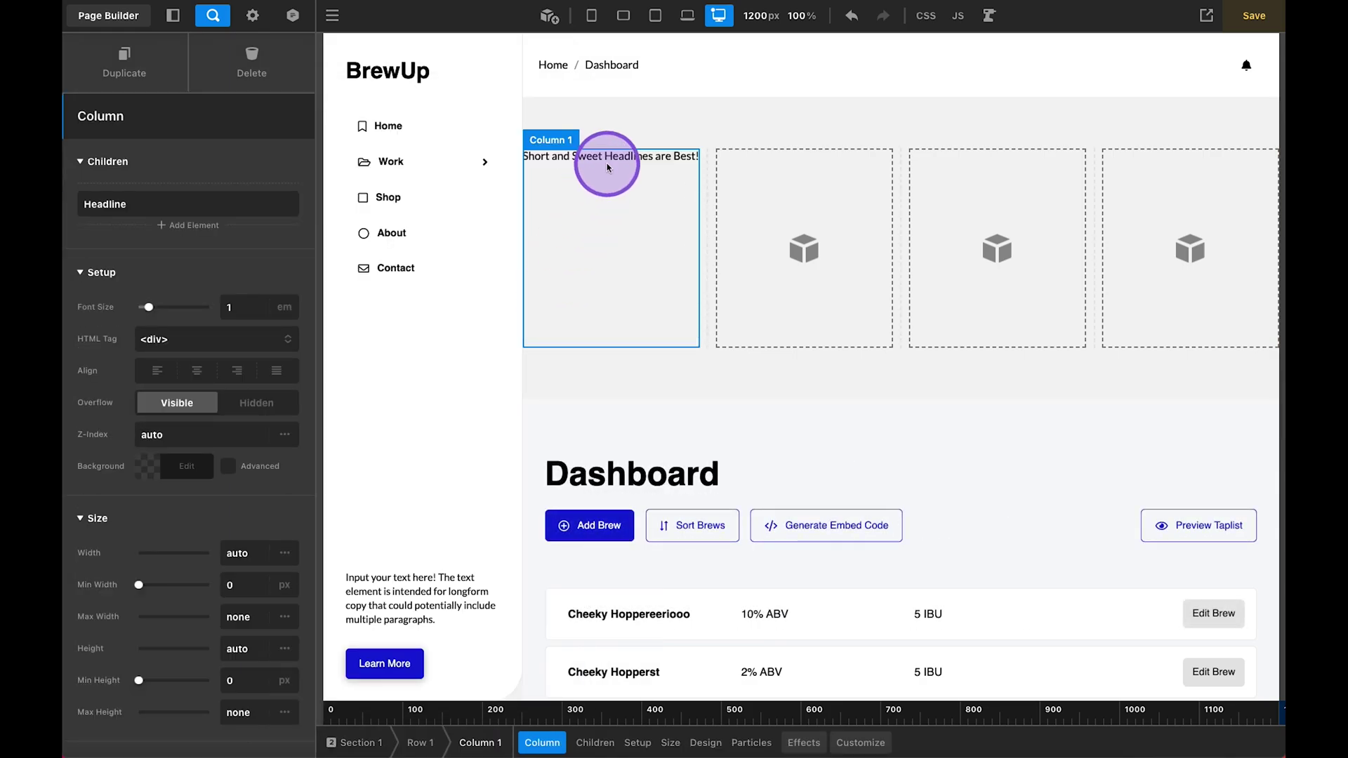
left_click(605, 157)
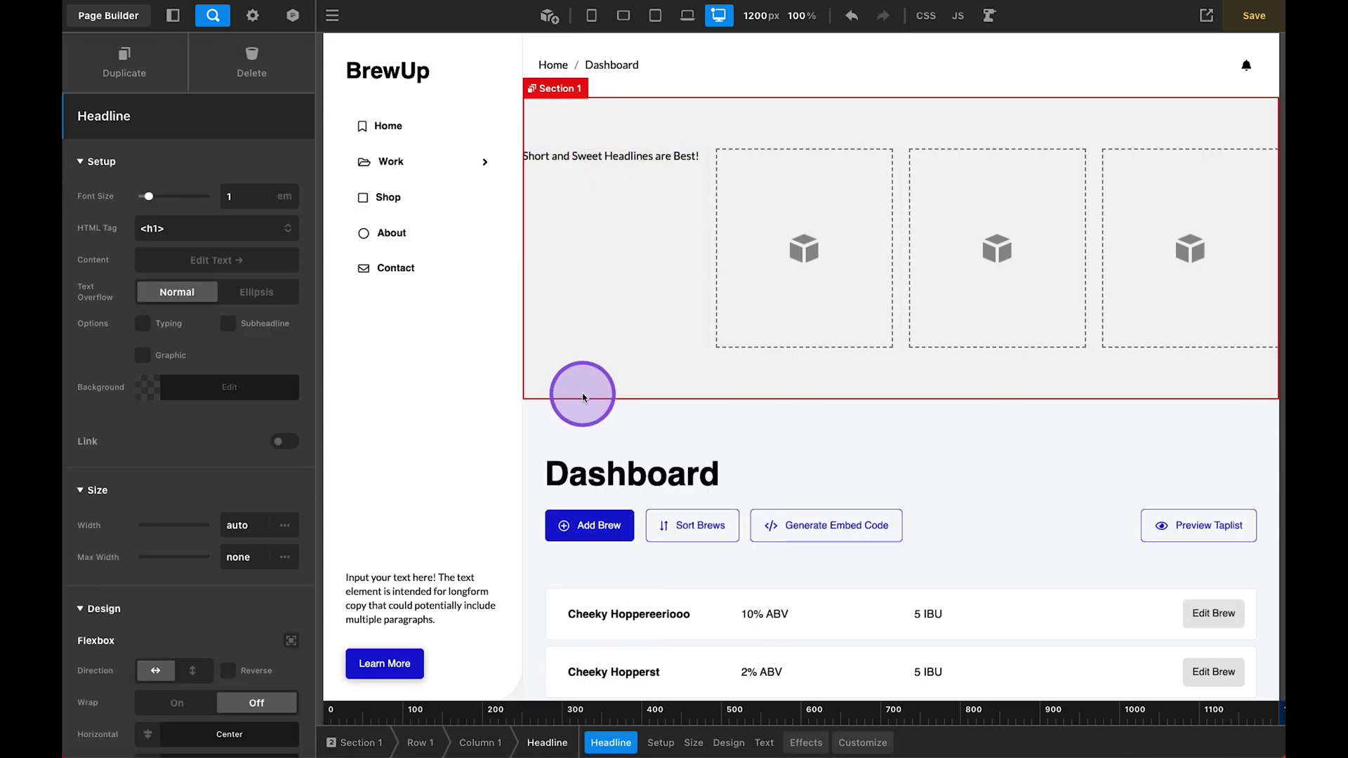
left_click(864, 743)
- Make Column 1 a Looper Consumer and delete the leftover empty columns
left_click(667, 300)
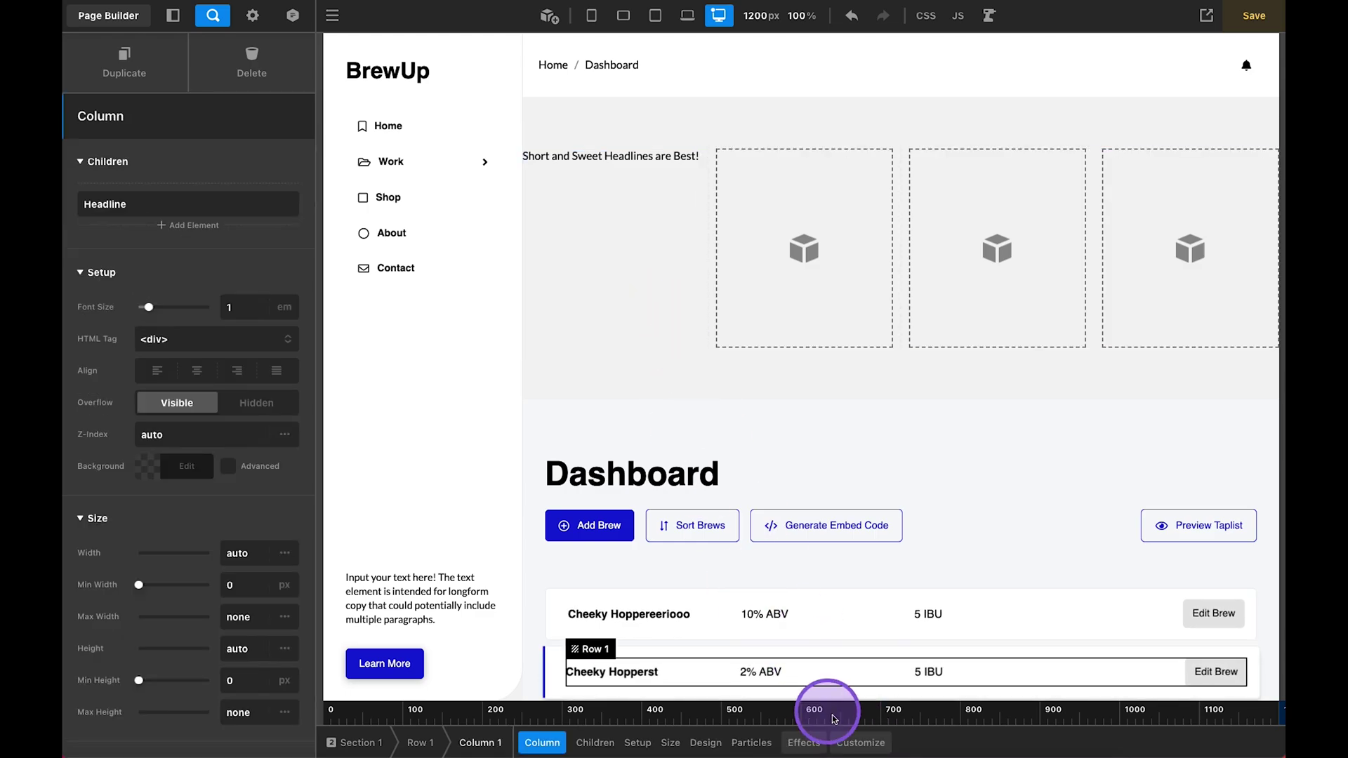
left_click(836, 742)
left_click(285, 573)
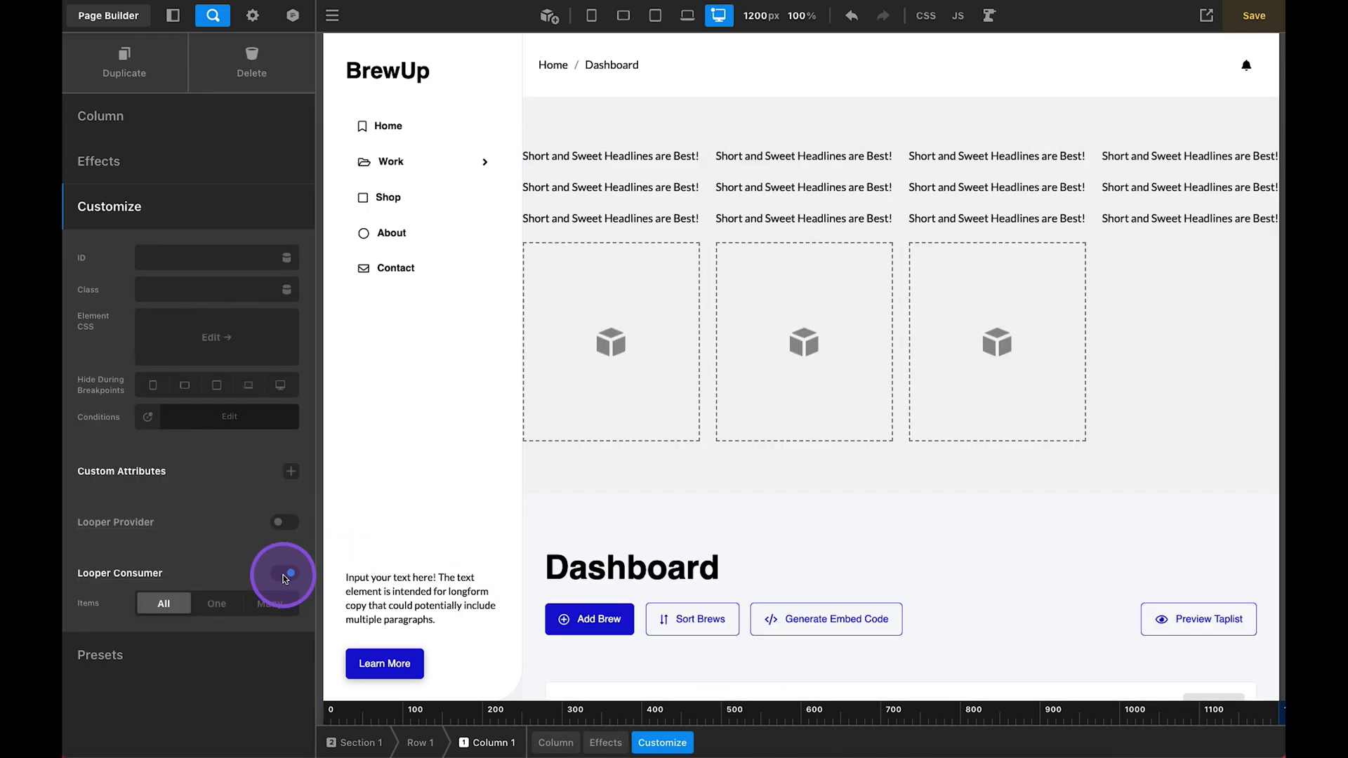
left_click(609, 153)
left_click(702, 267)
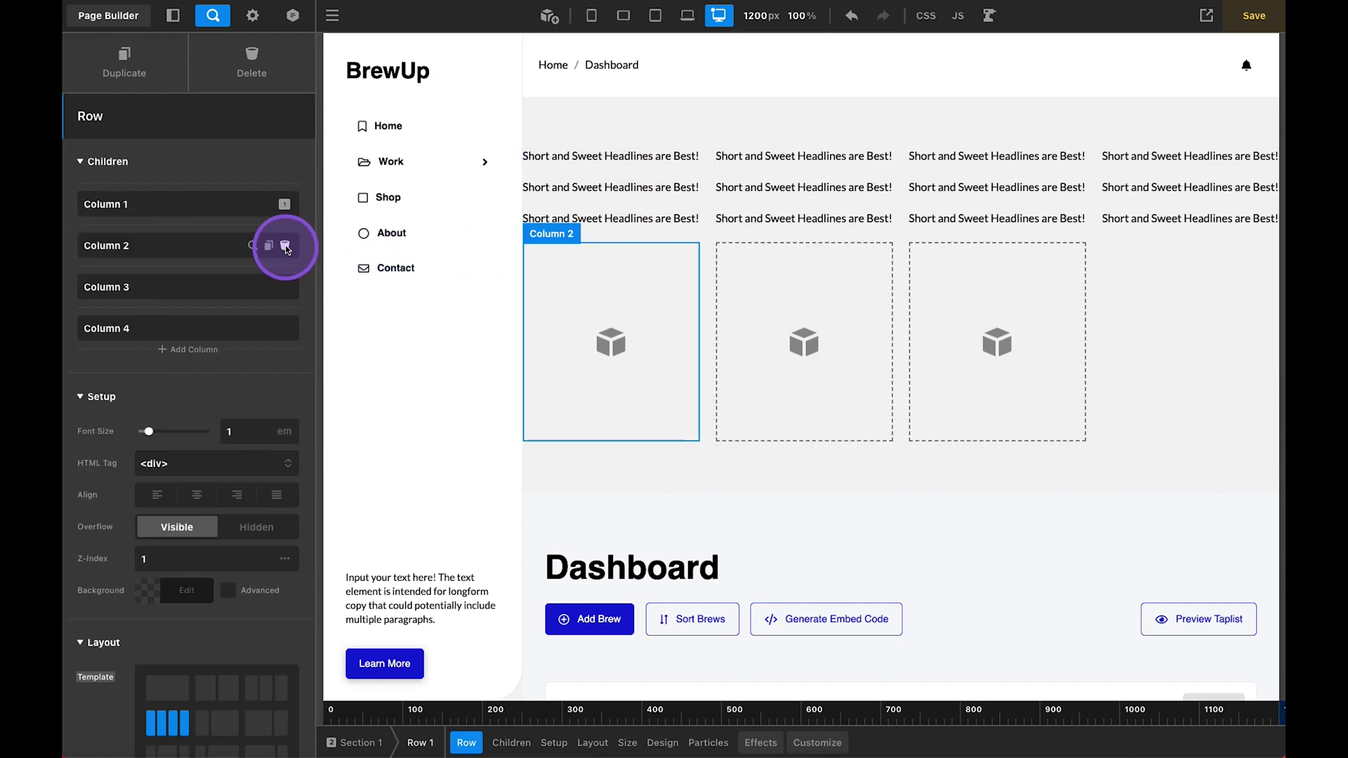
left_click(285, 246)
left_click(285, 246)
left_click(285, 246)
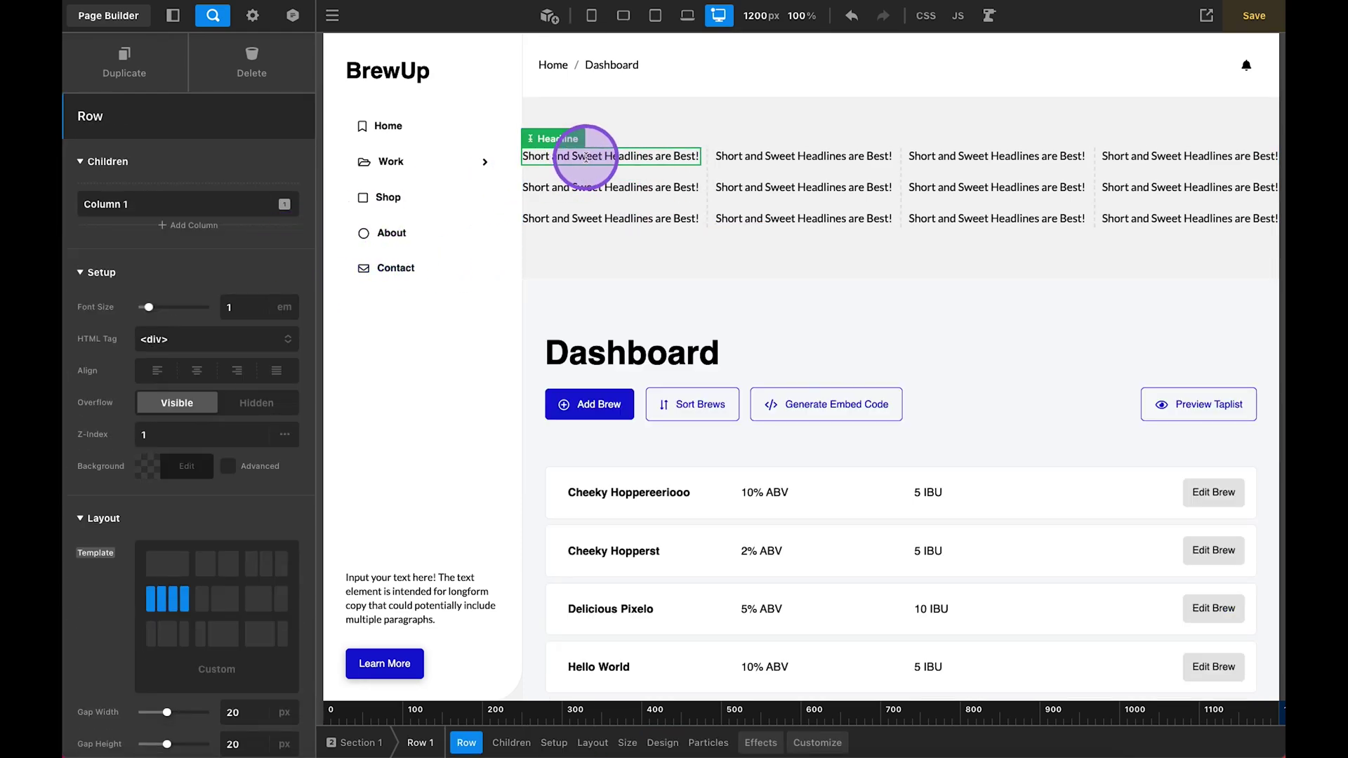
left_click(586, 156)
left_click(257, 259)
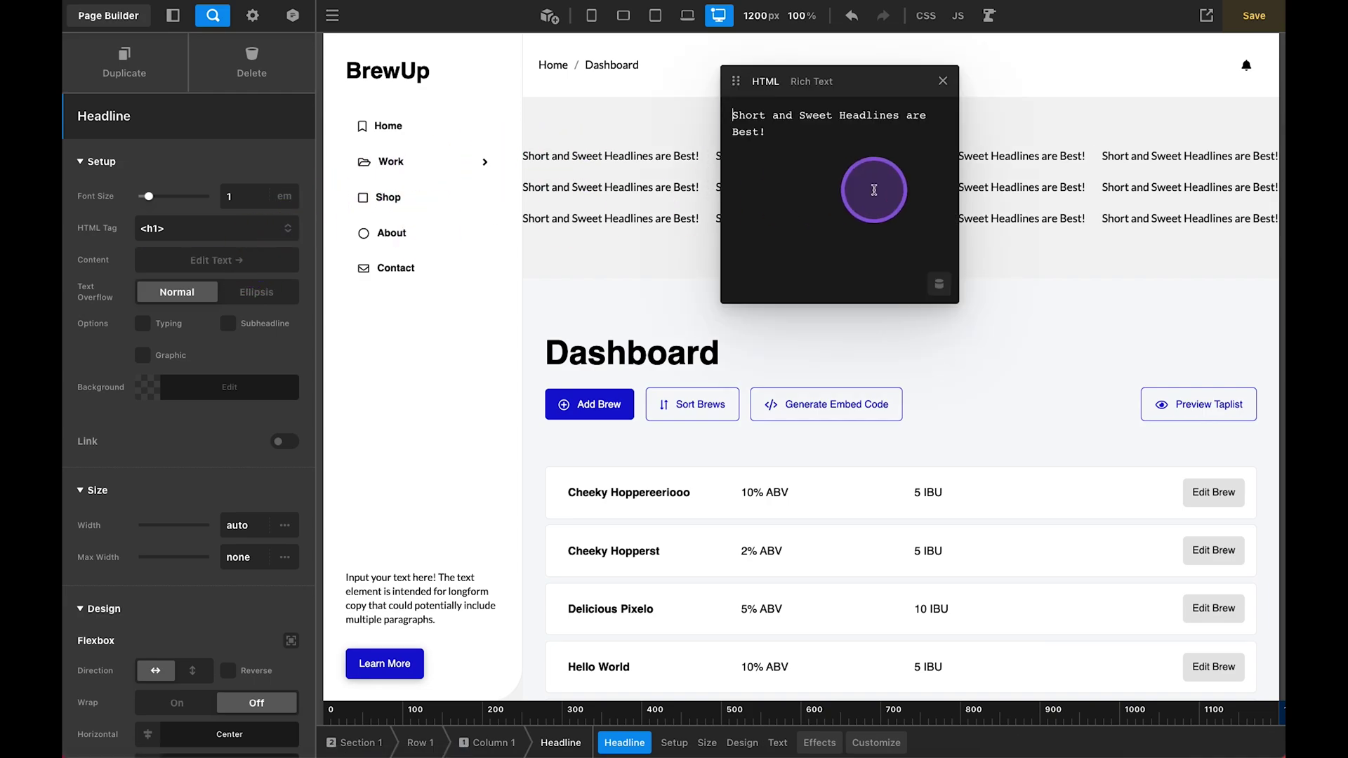
- Replace the headline's placeholder text with the dynamic post title {{dc:post:title}}
key("ctrl+a")
key("BackSpace")
left_click(940, 285)
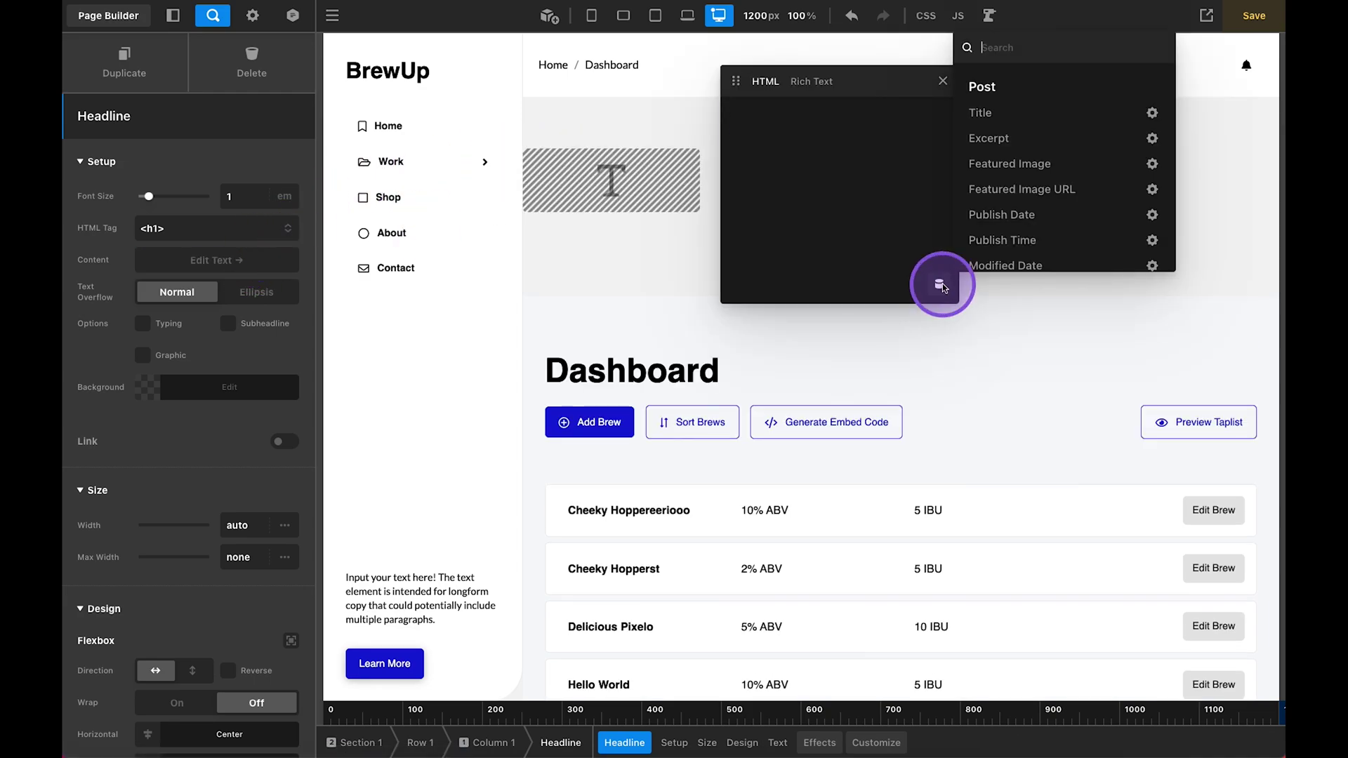
left_click(980, 114)
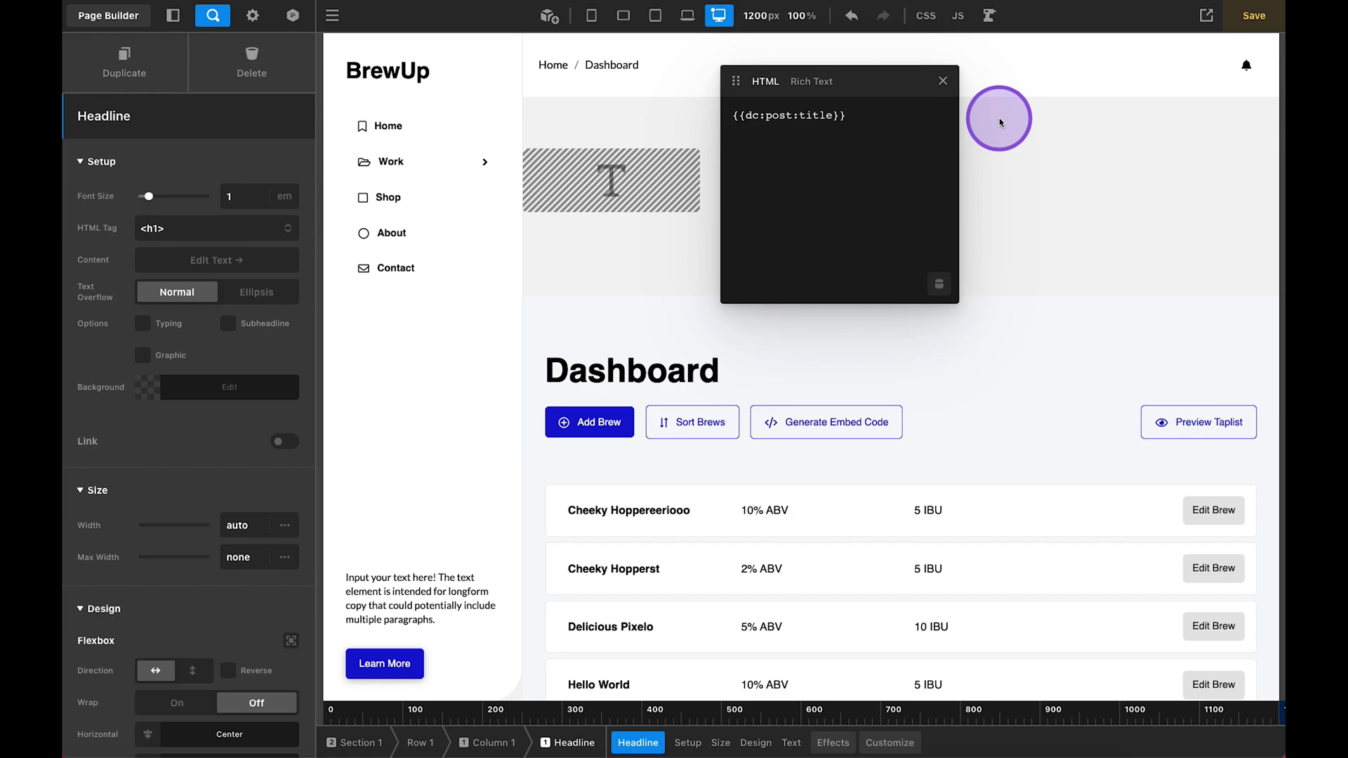
left_click(943, 81)
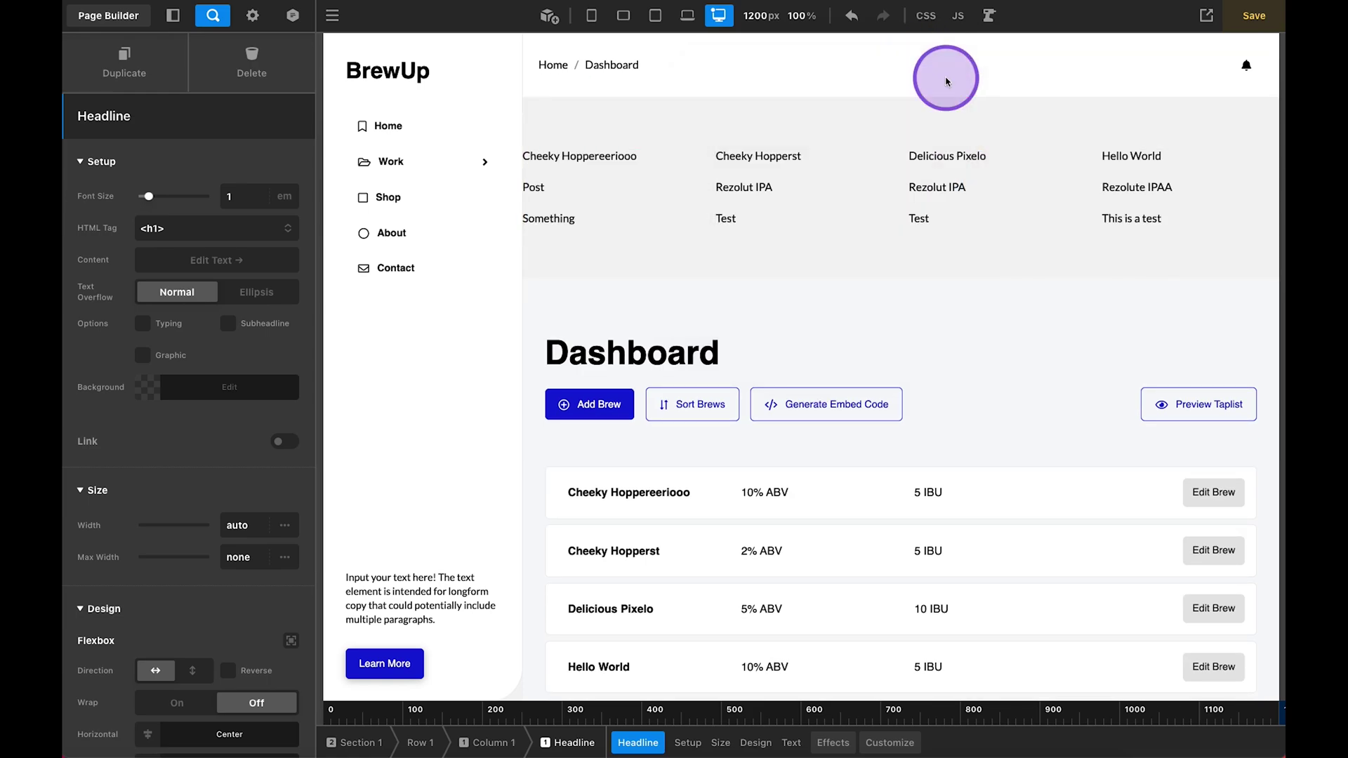
left_click(426, 324)
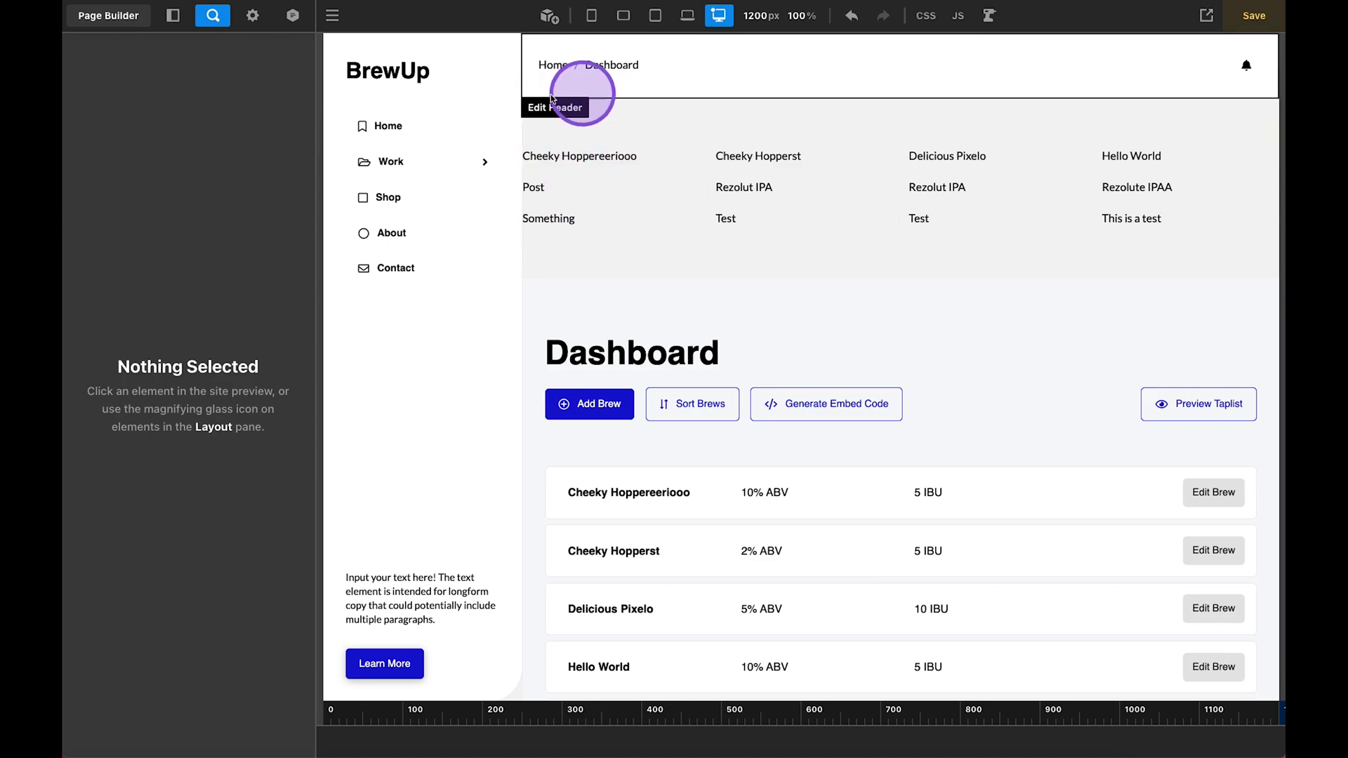
- Add a section above Section 1 from the outline and choose the four-column layout
left_click(173, 17)
mouse_move(186, 110)
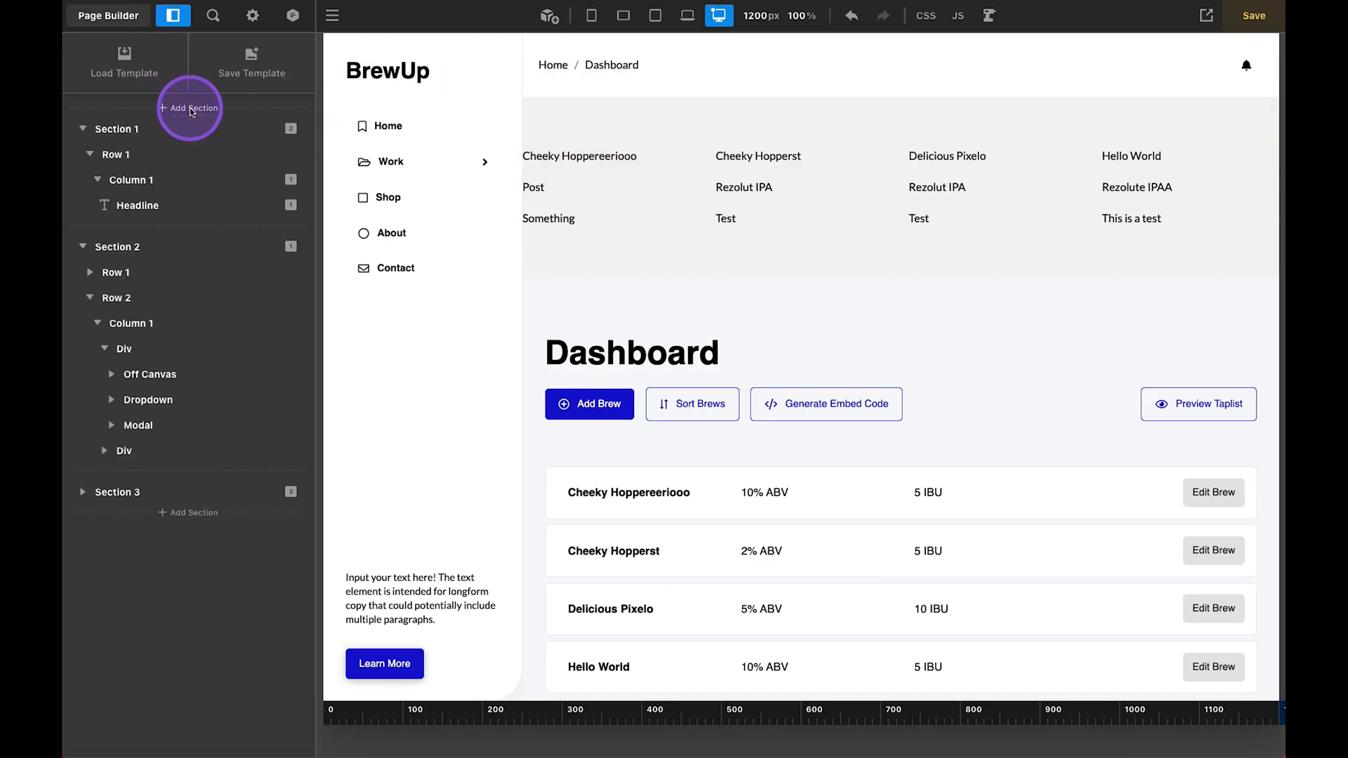
left_click(190, 110)
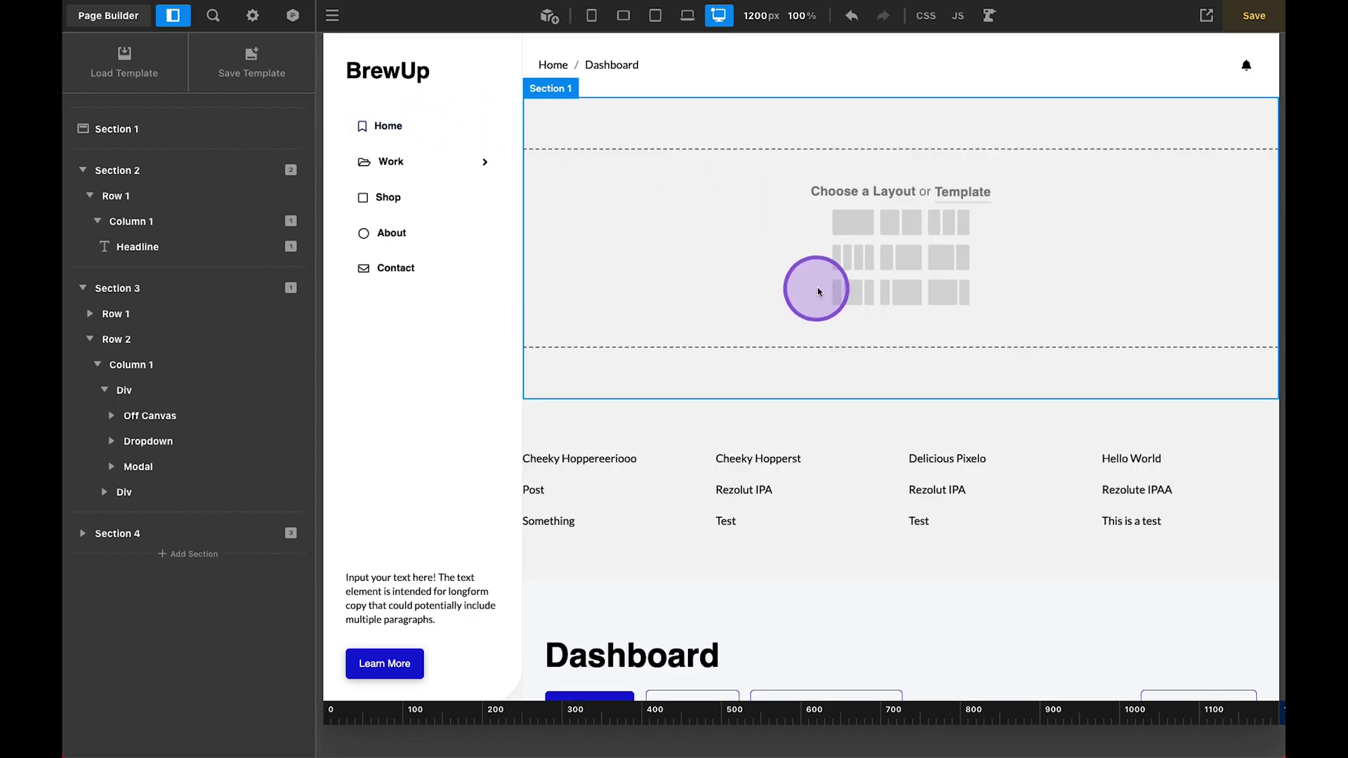
left_click(847, 257)
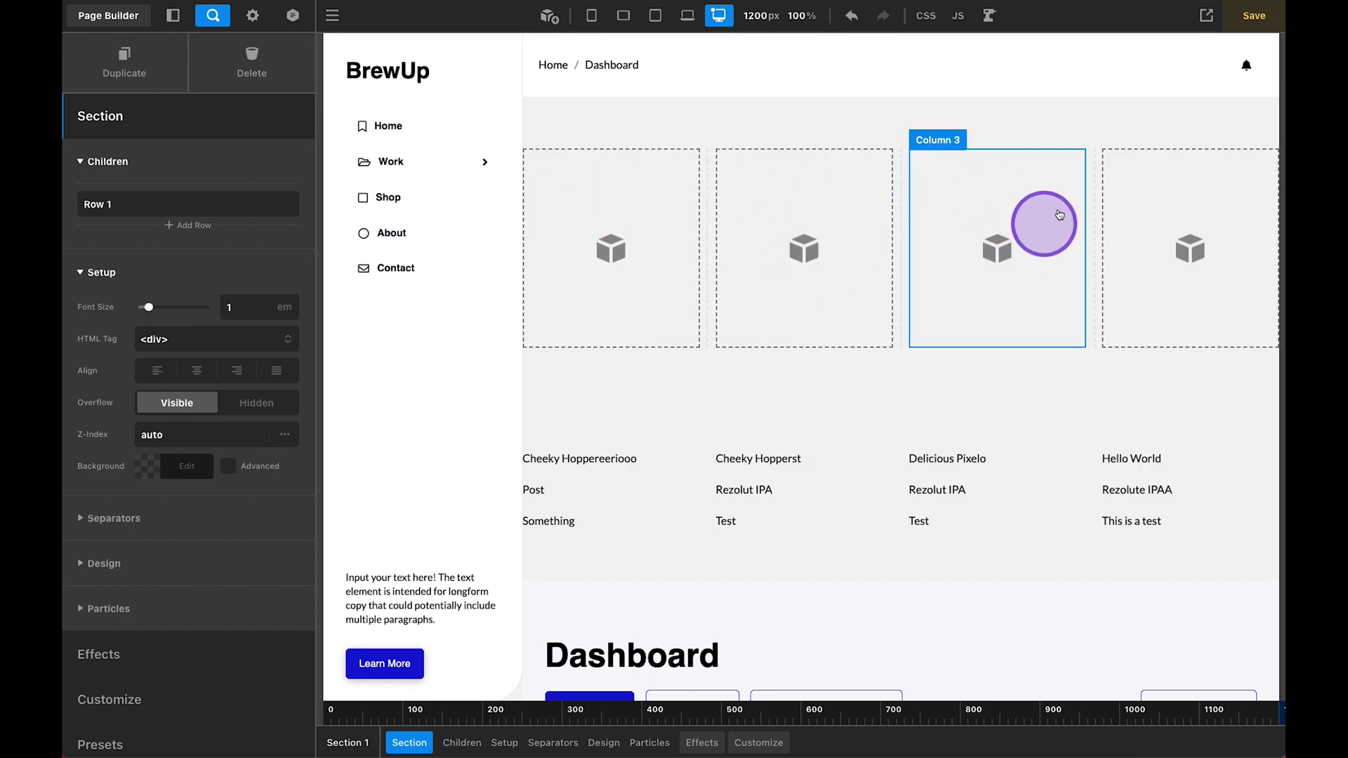
- Place a Button in the first column labelled 'Alphabetical ASC'
left_click(547, 21)
type("button")
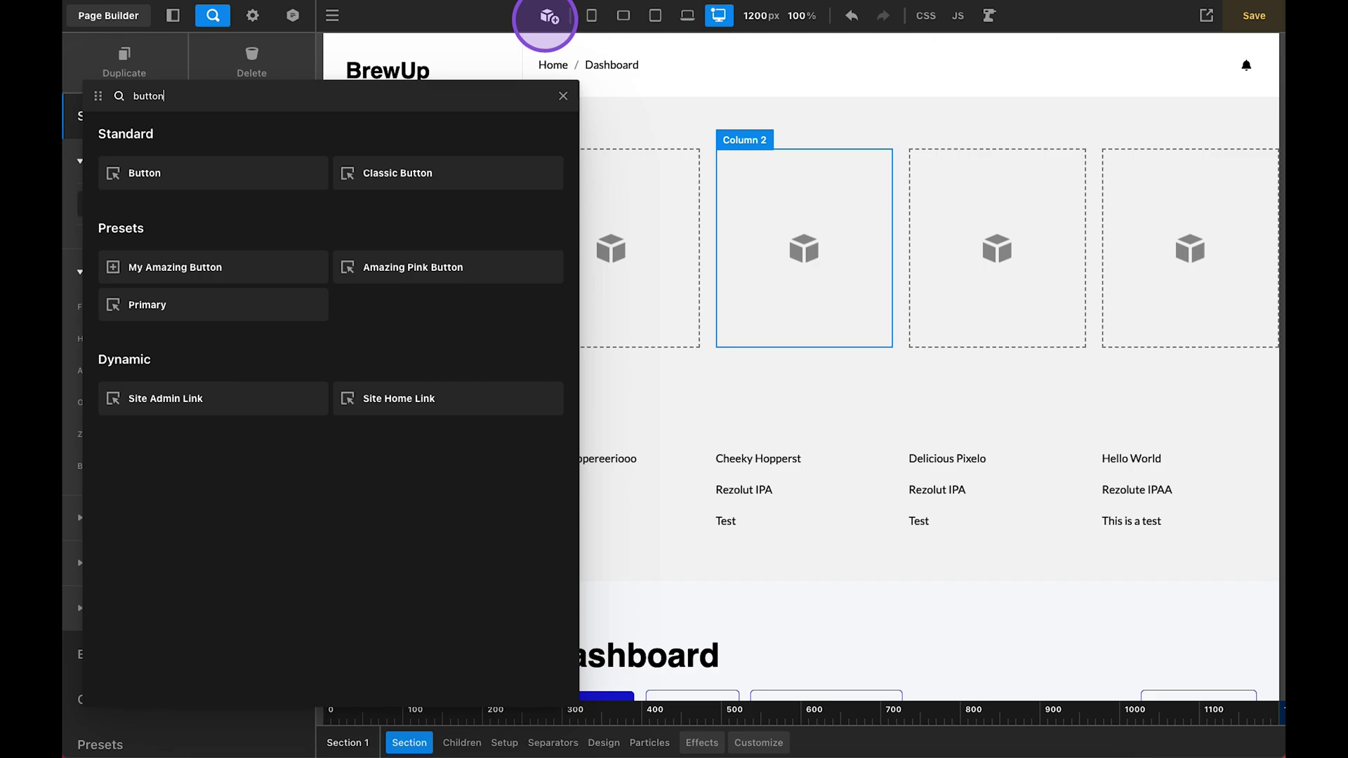
left_click(111, 135)
left_click_drag(113, 173, 620, 232)
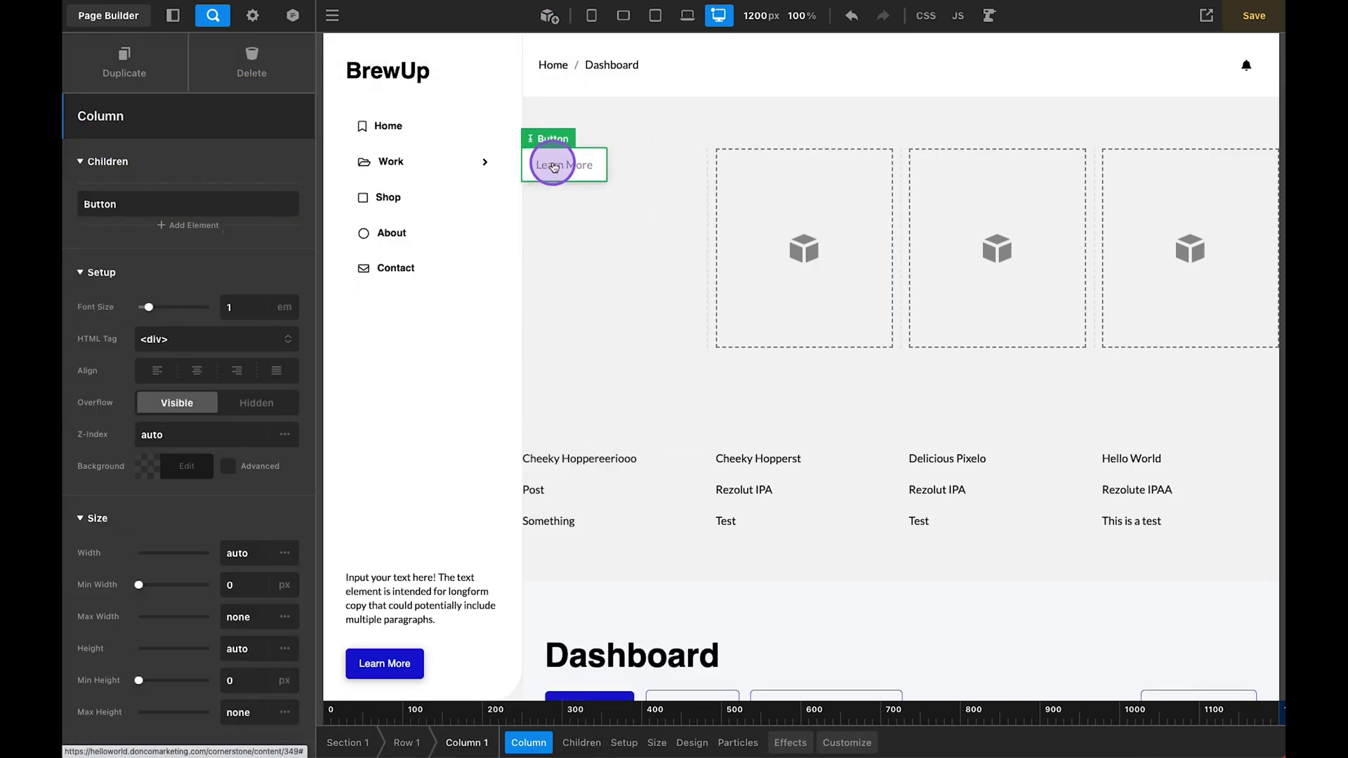
left_click(548, 164)
key("ctrl+a")
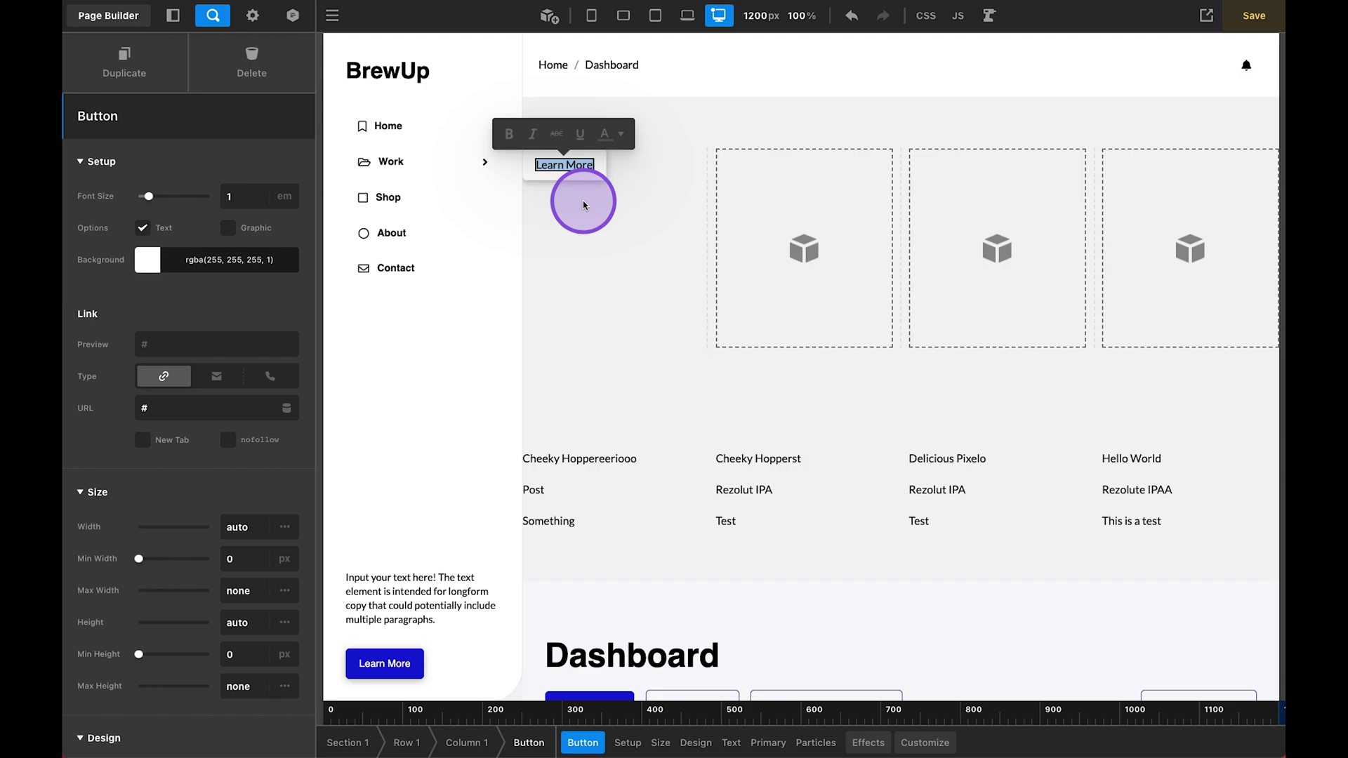
type("Alpha")
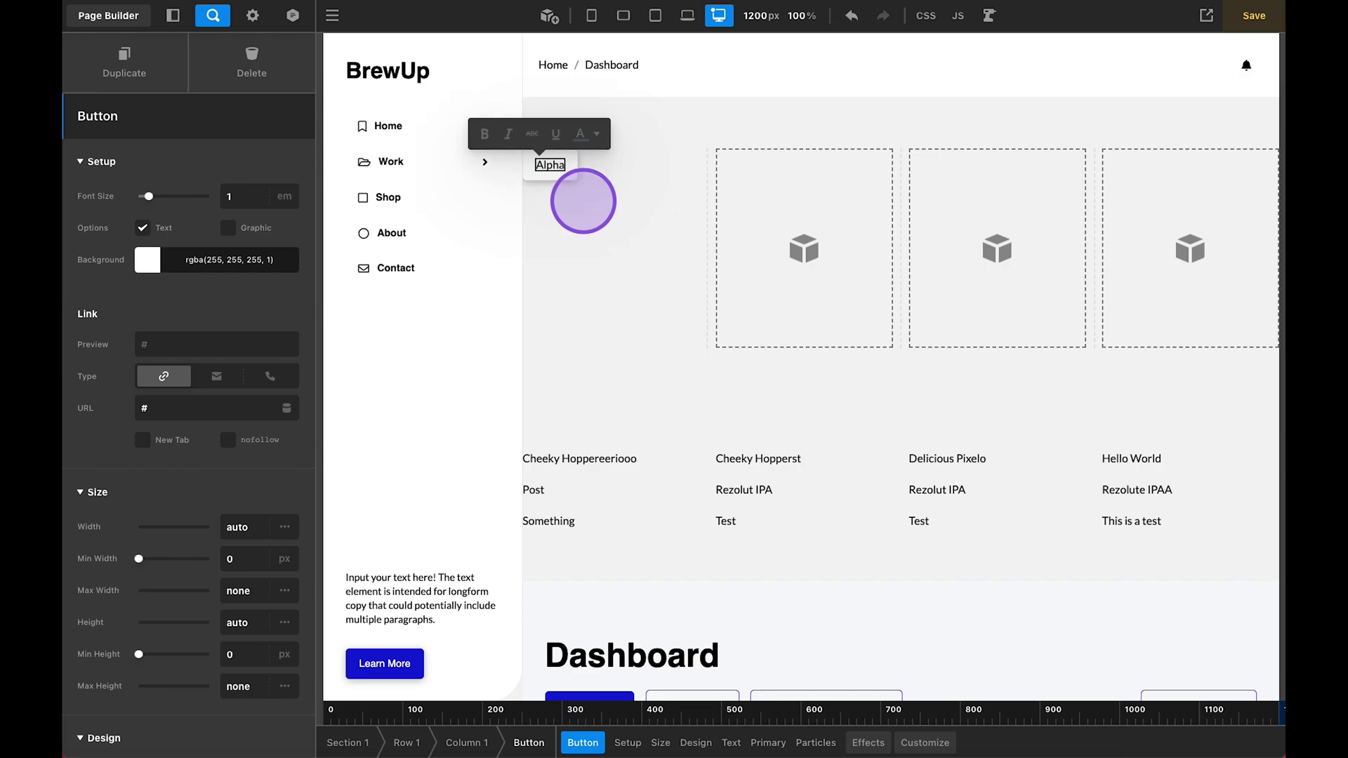
type("betical")
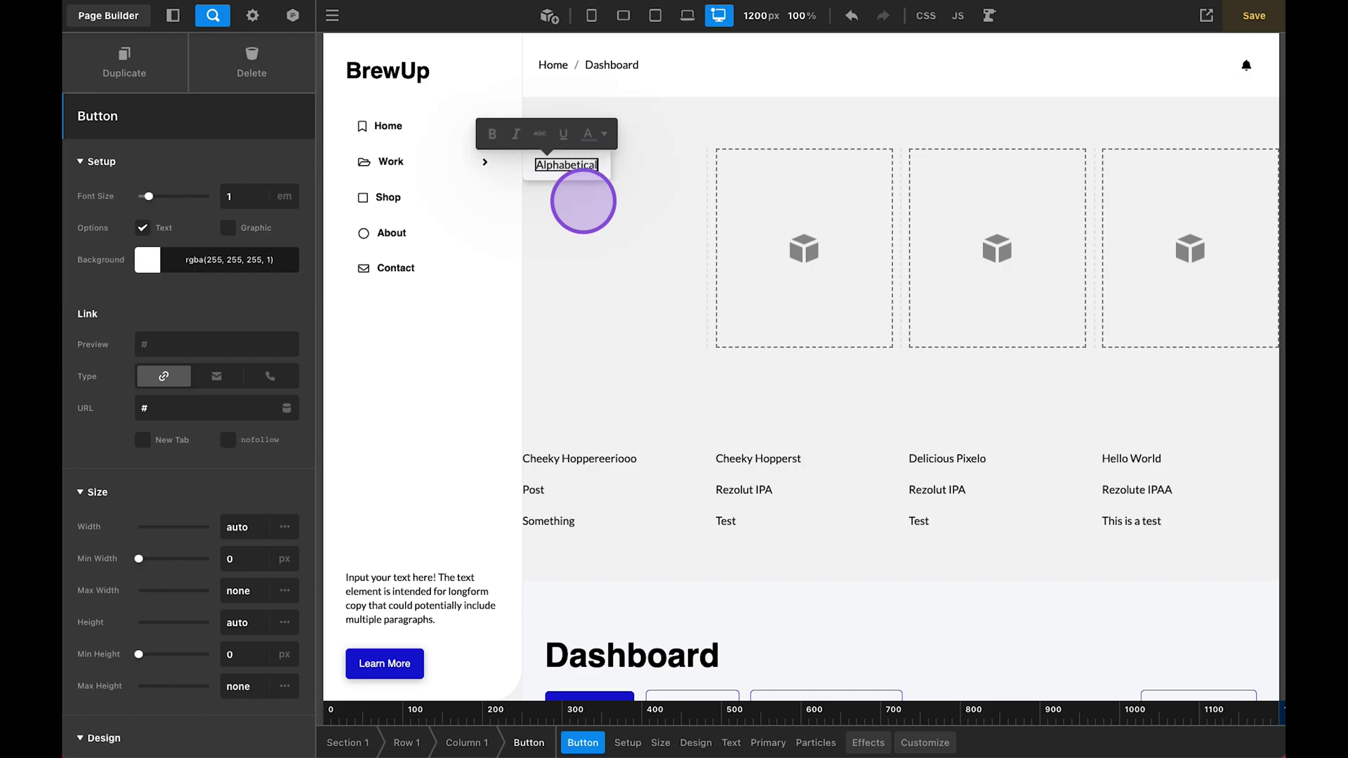
type(" ASC")
left_click(578, 218)
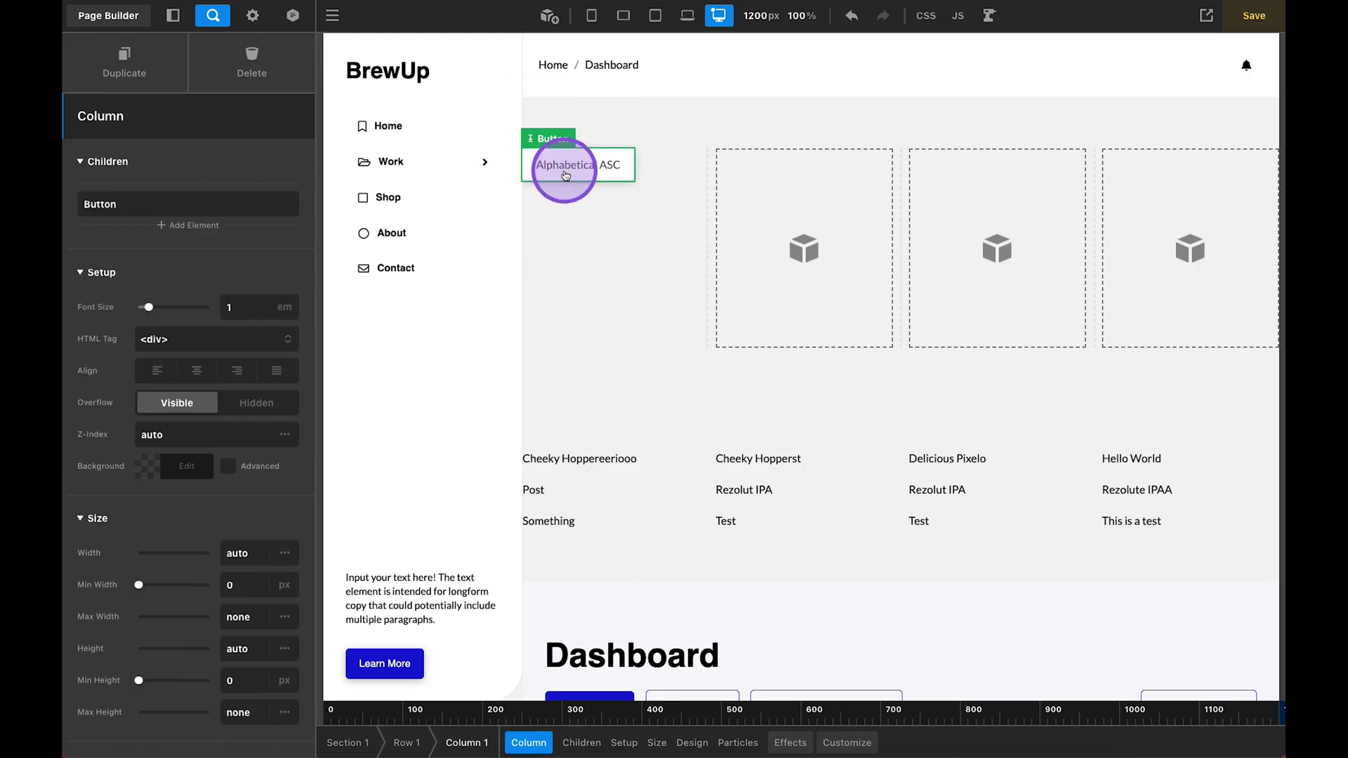
- Copy the button into column two and relabel it 'Alphabetical DESC'
left_click_drag(566, 175, 792, 181)
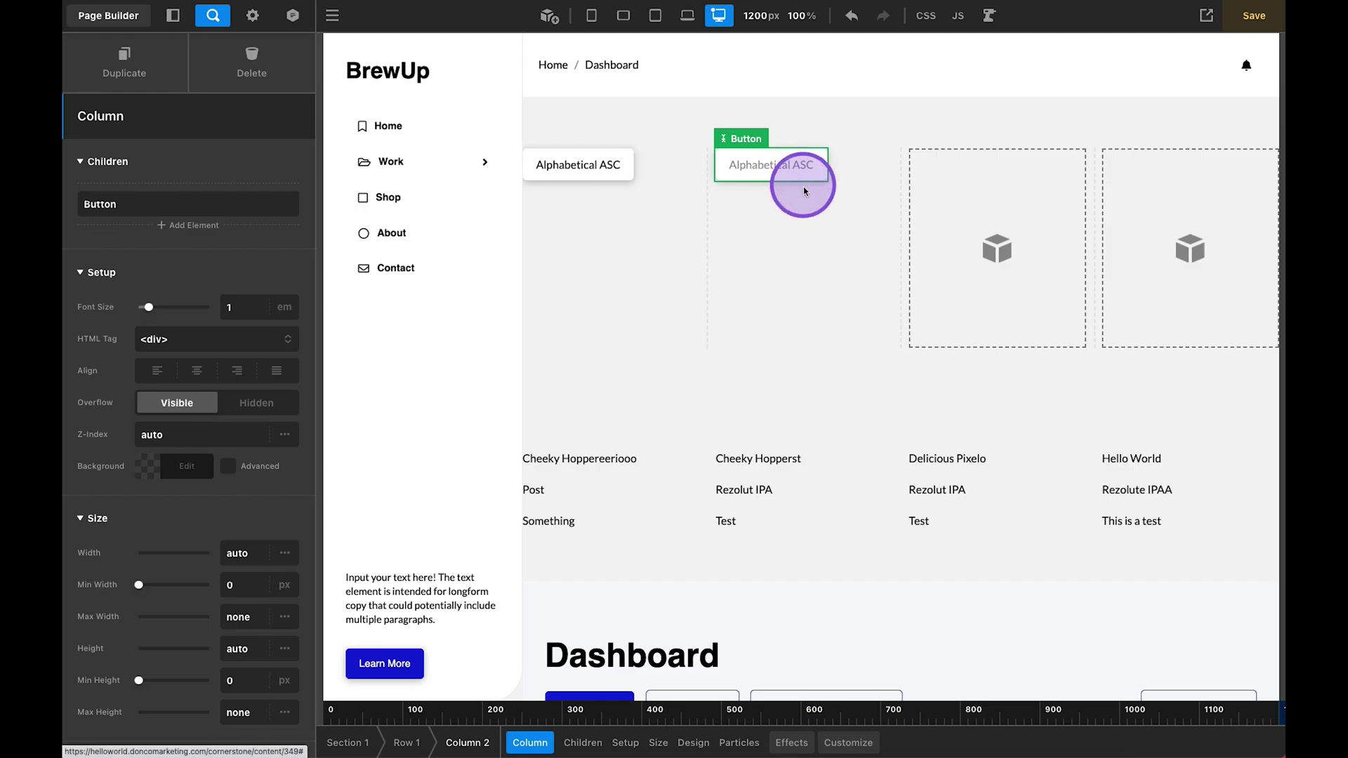
double_click(804, 191)
key("BackSpace")
key("BackSpace")
key("BackSpace")
type("DES")
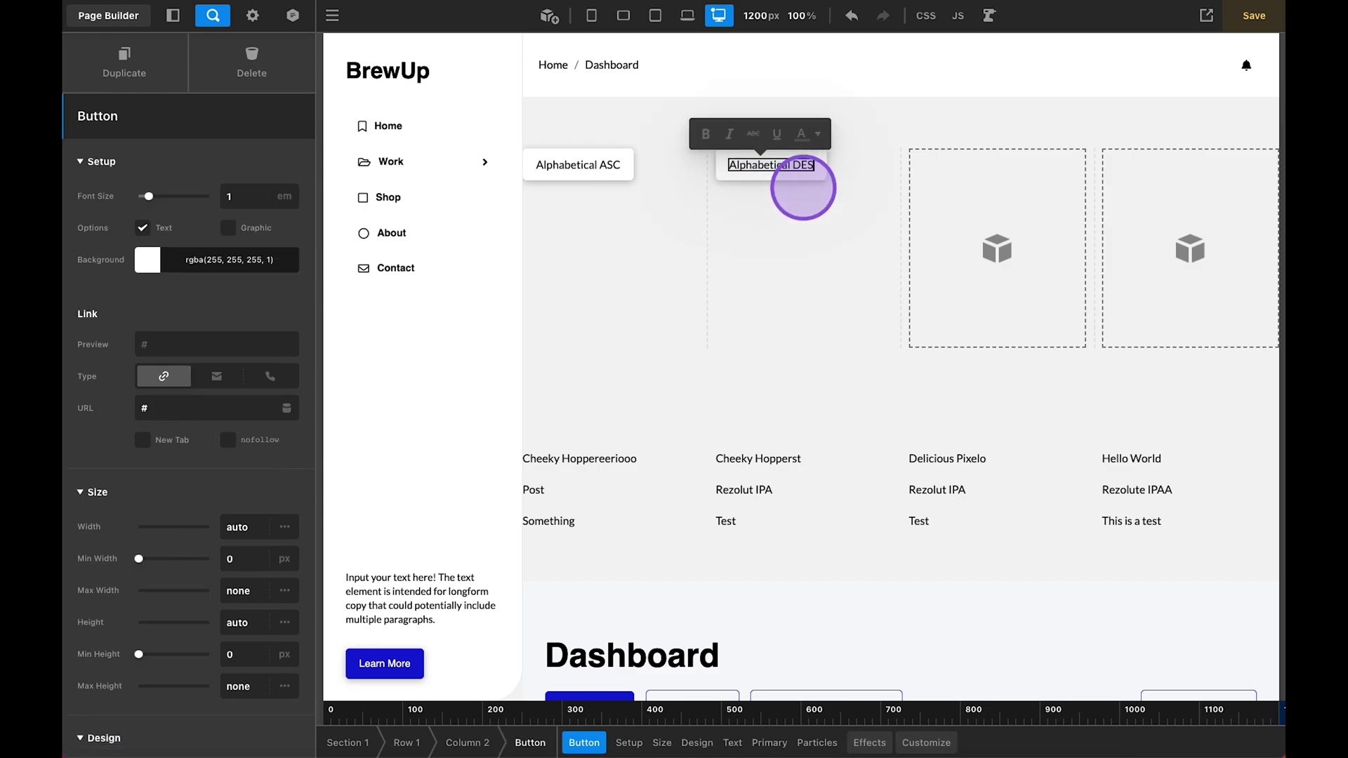
type("C")
left_click(773, 199)
- Duplicate the button into the third column and relabel it 'Date ASC'
left_click(773, 178)
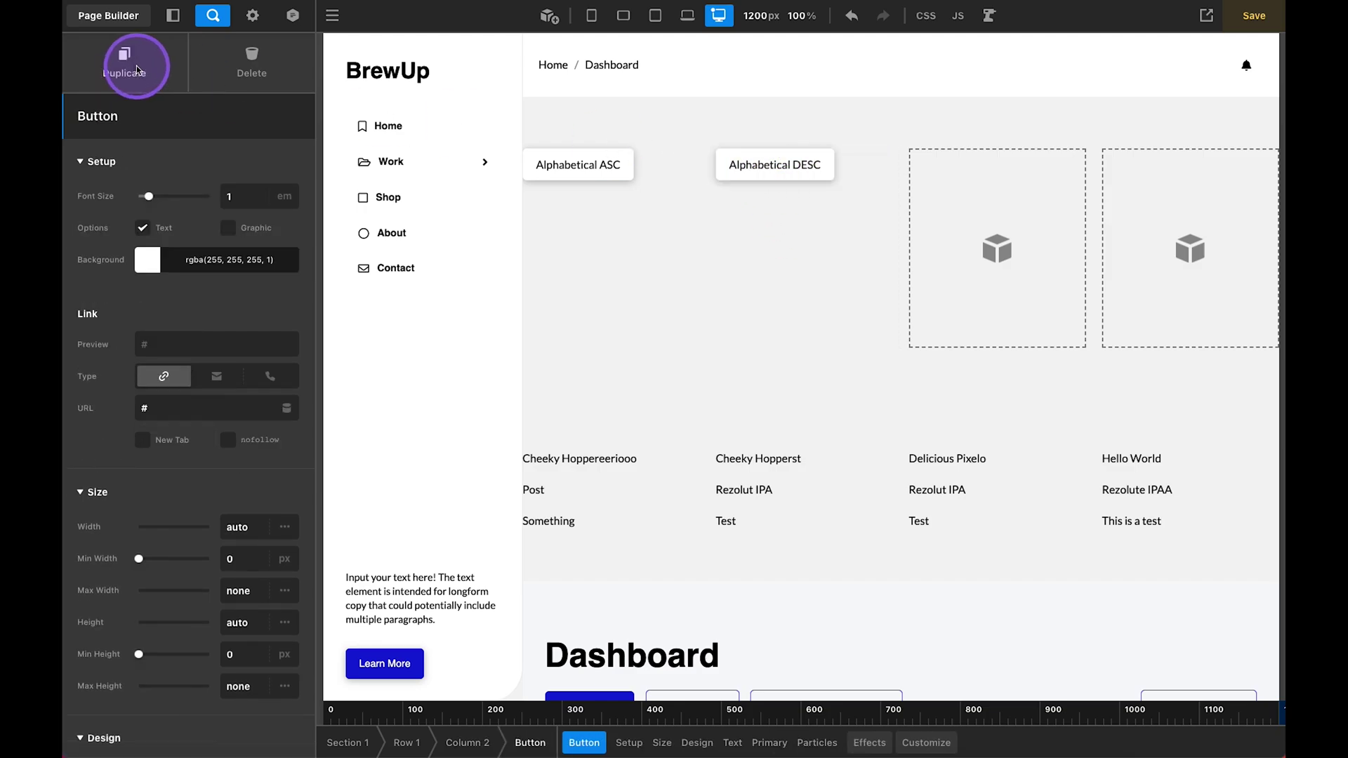
left_click_drag(798, 187, 963, 165)
double_click(963, 168)
key("ctrl+a")
type("Date")
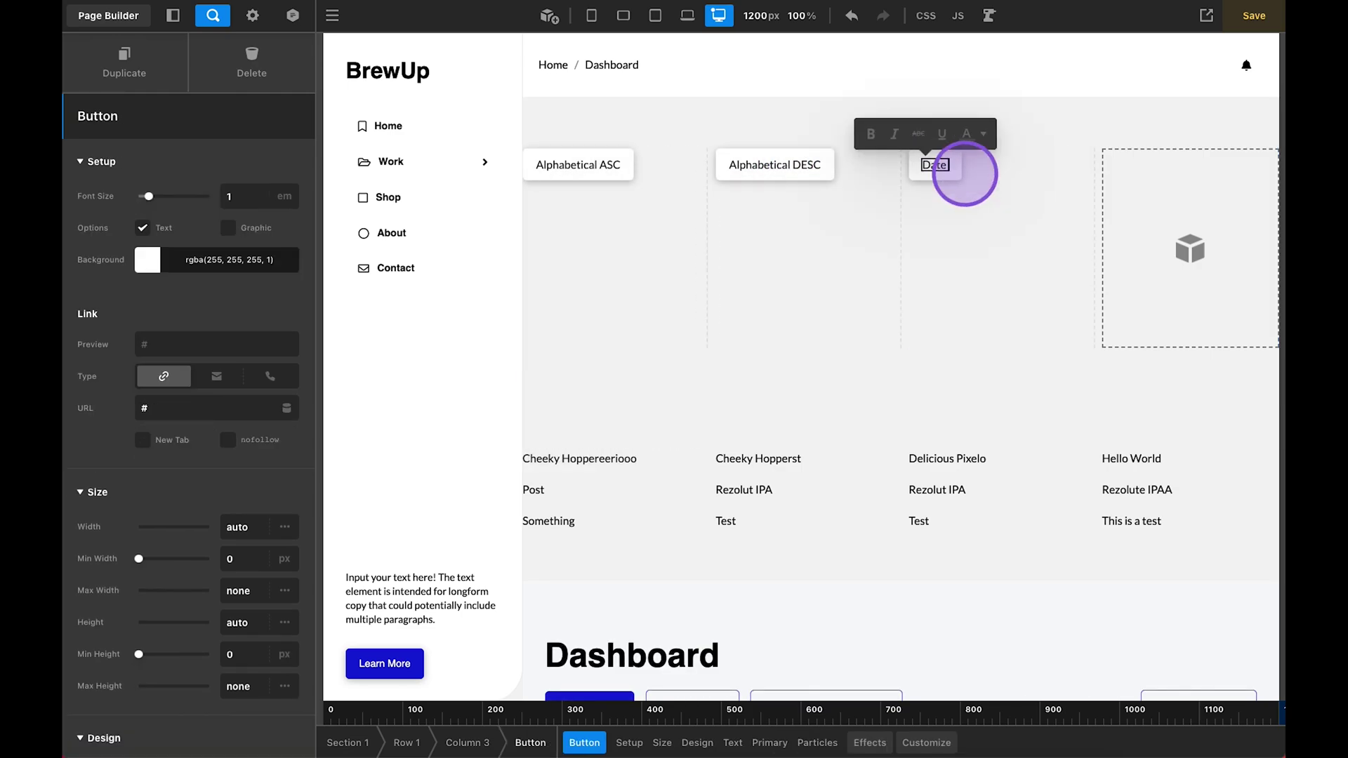
type(" ASC")
key("Escape")
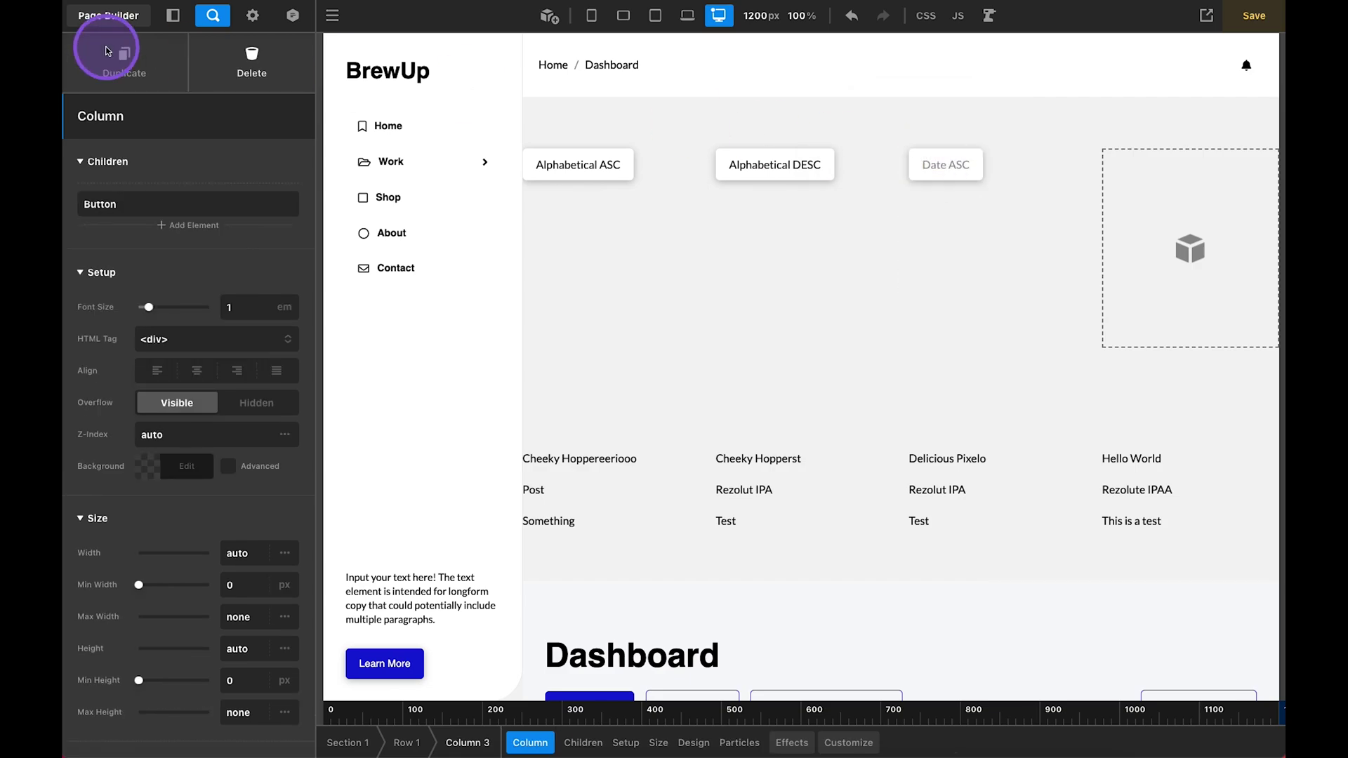
- Duplicate the Date ASC button into the fourth column and relabel it 'Date DESC'
left_click(105, 51)
left_click_drag(857, 157, 1167, 167)
double_click(1151, 172)
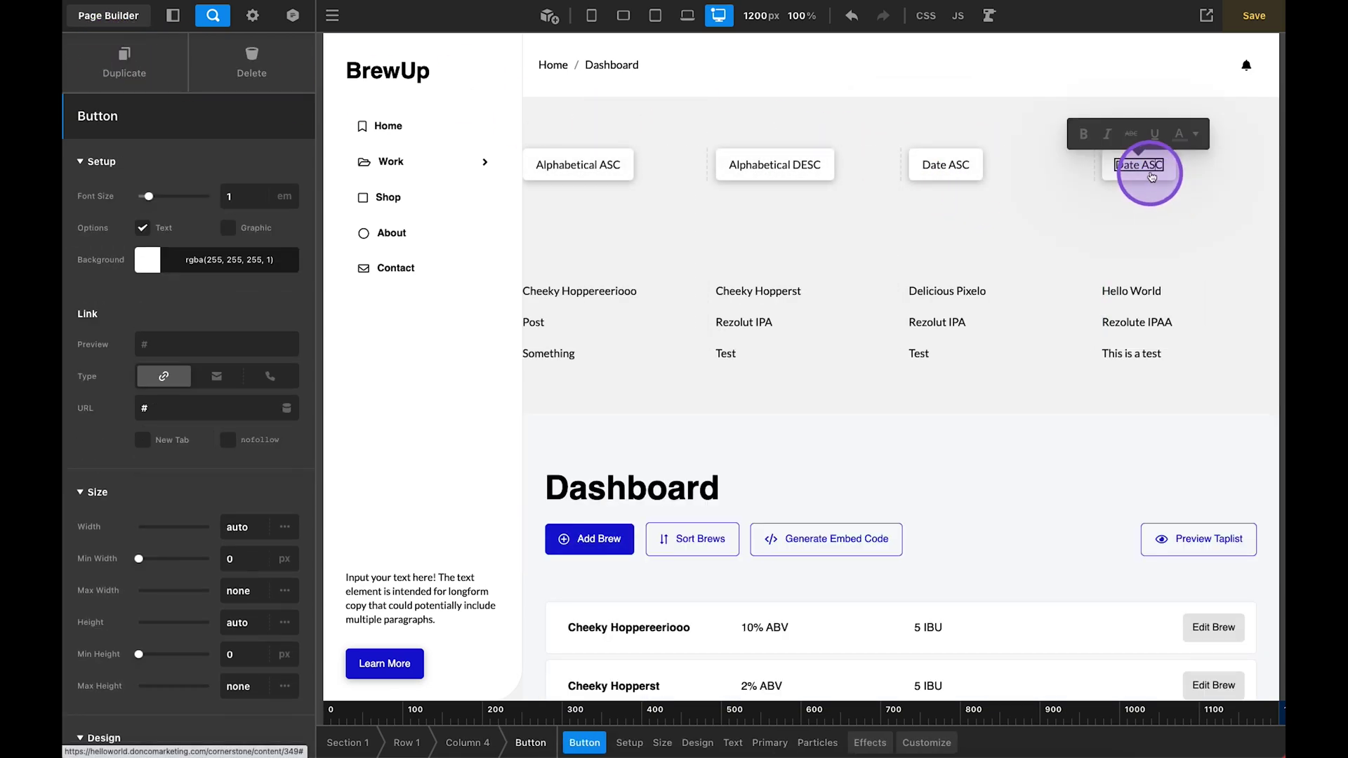
type("DE")
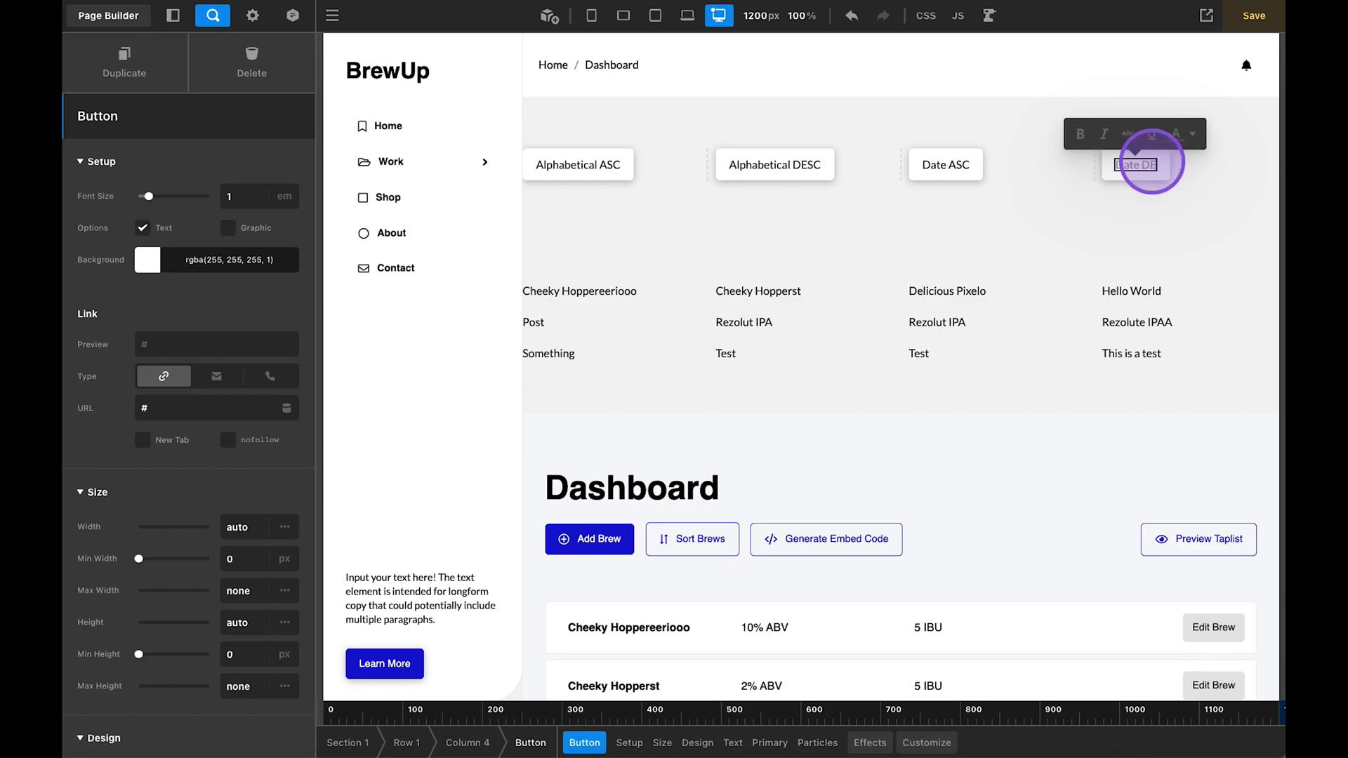
type("SC")
left_click(909, 219)
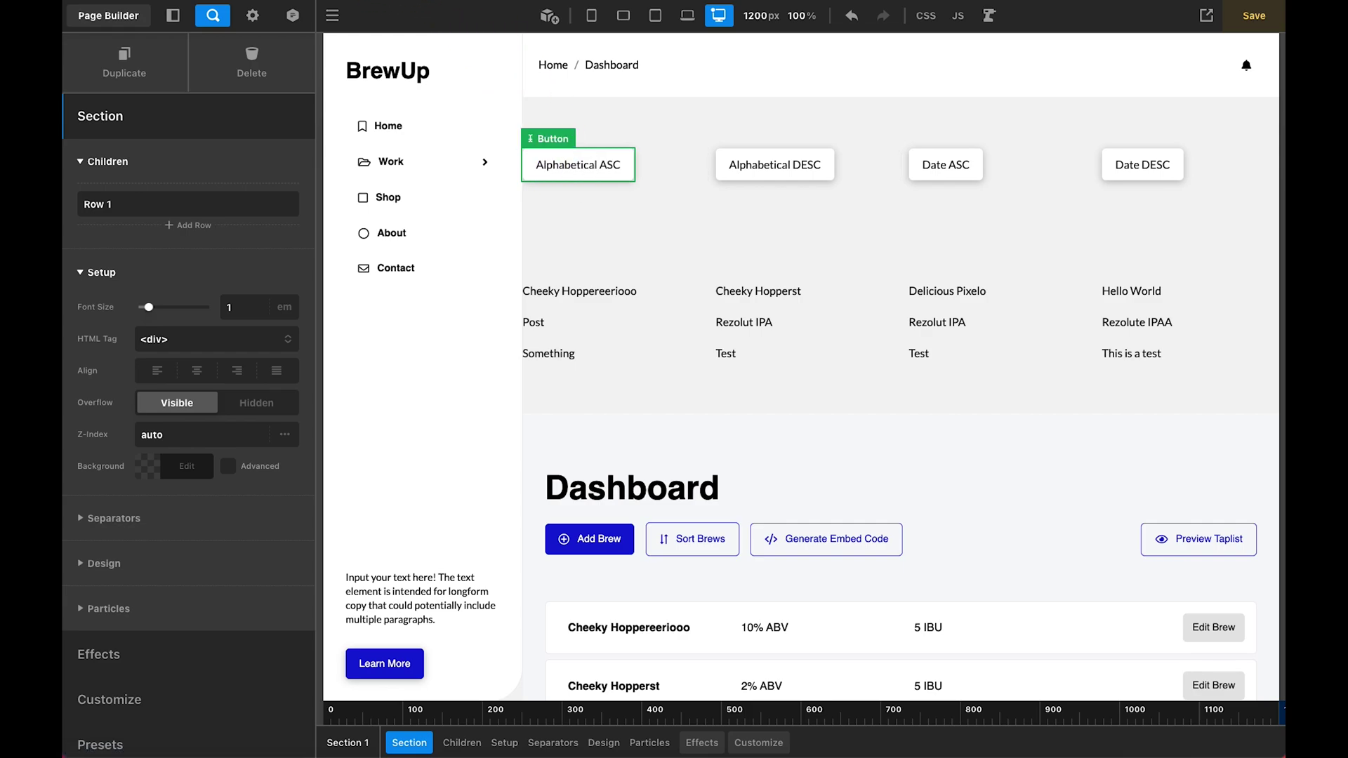
- Select the Alphabetical ASC button on the canvas to show its Link URL setting
left_click(548, 151)
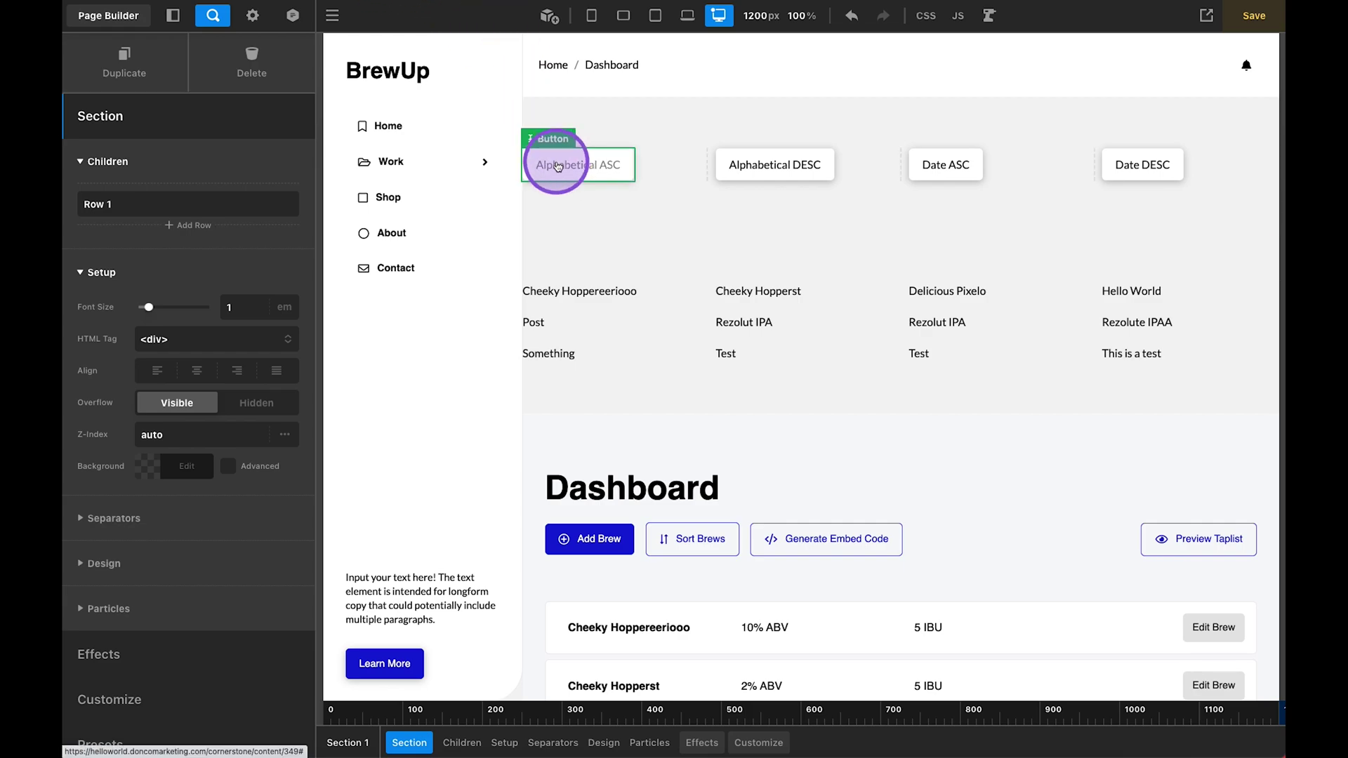
left_click(559, 168)
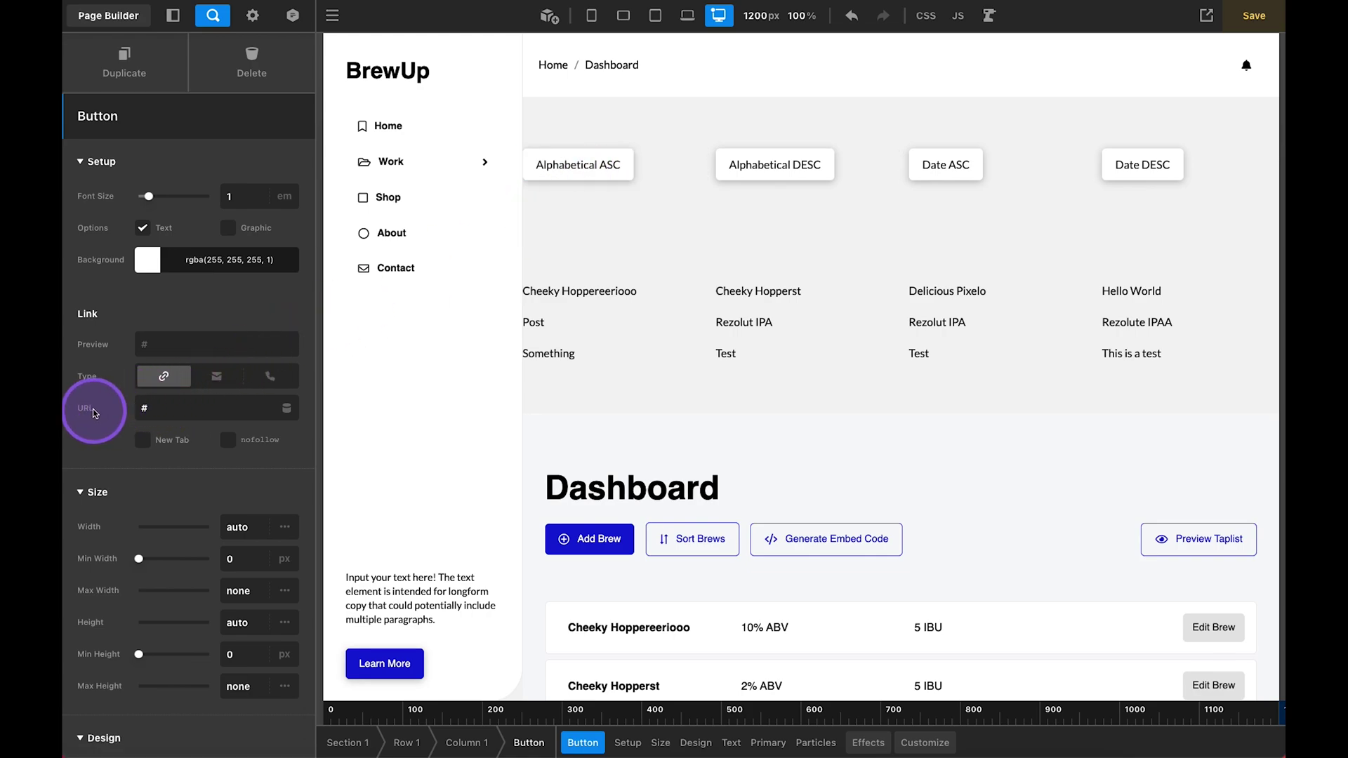
- Replace the Alphabetical ASC button's # link with the query string ?orderby=title&order=asc
left_click(145, 410)
key("BackSpace")
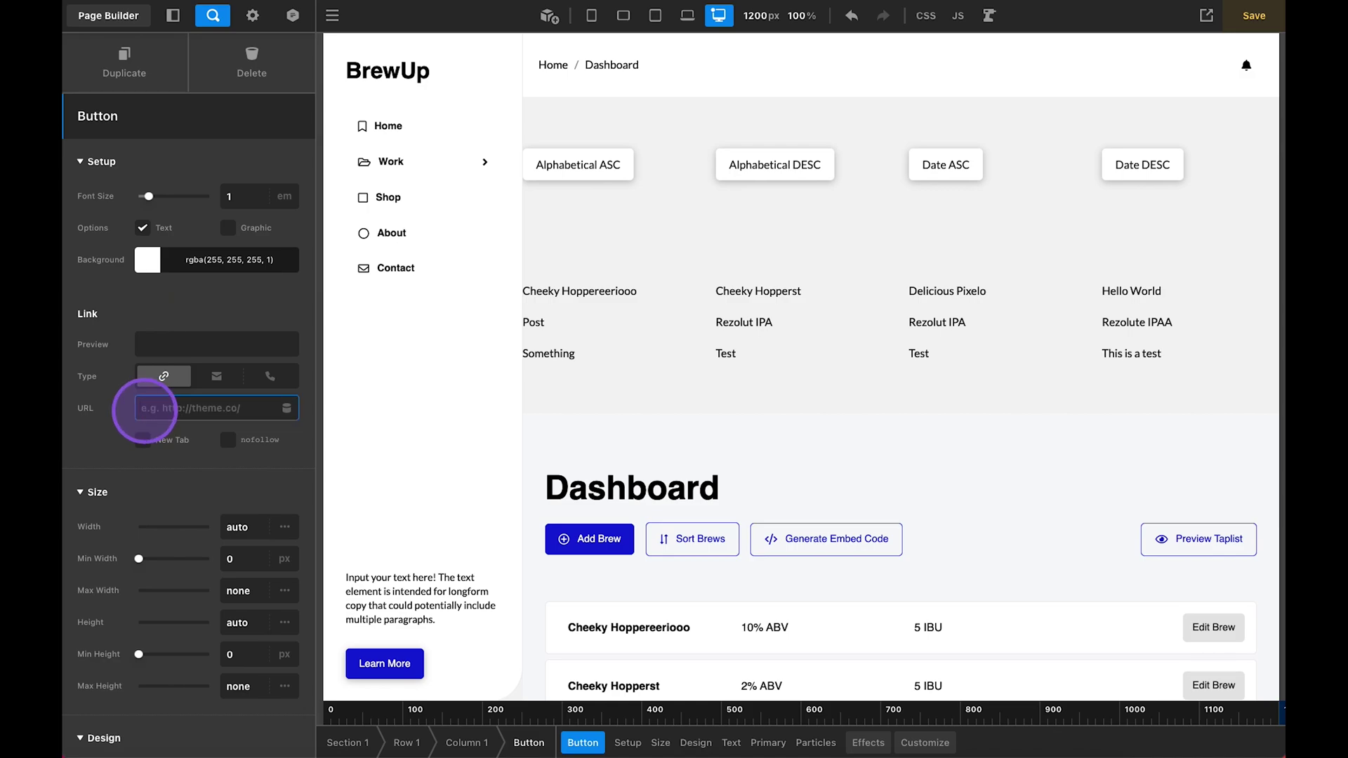
type("?")
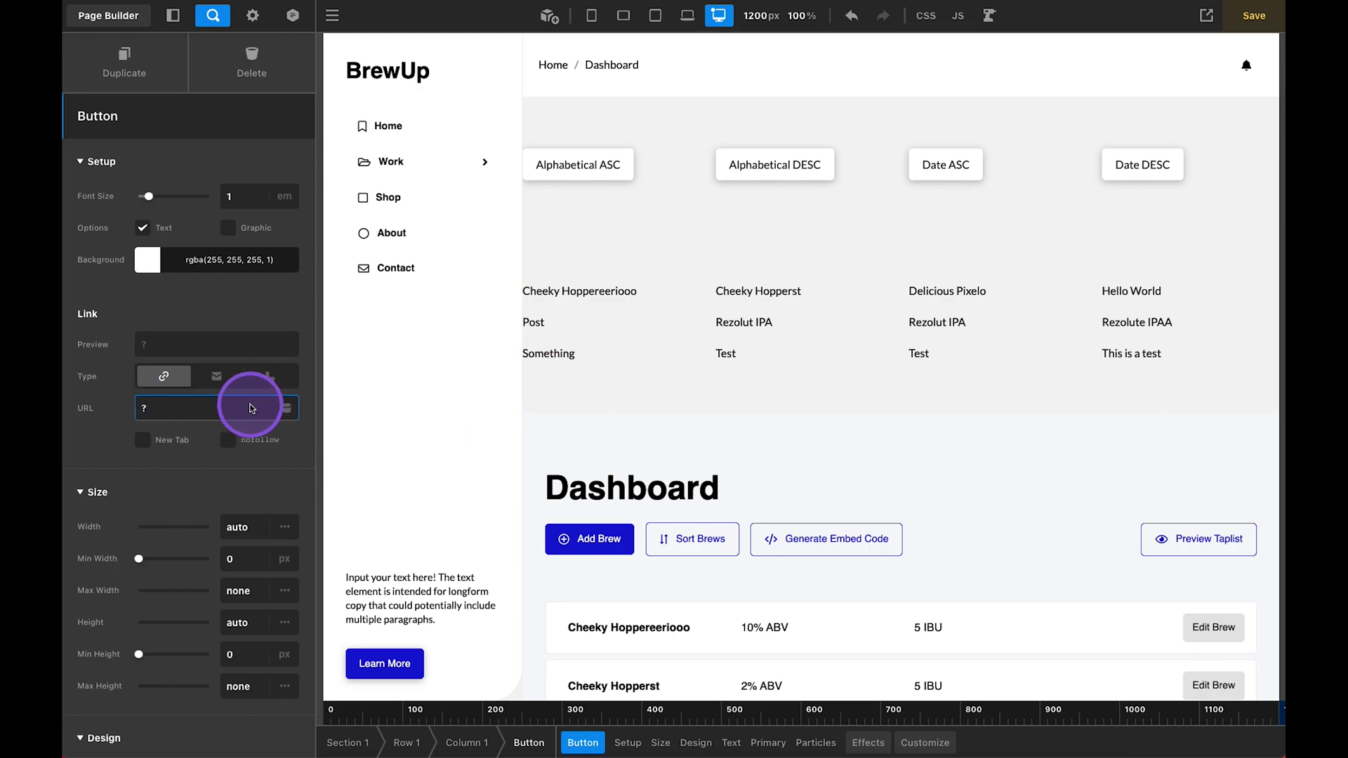
type("orderby")
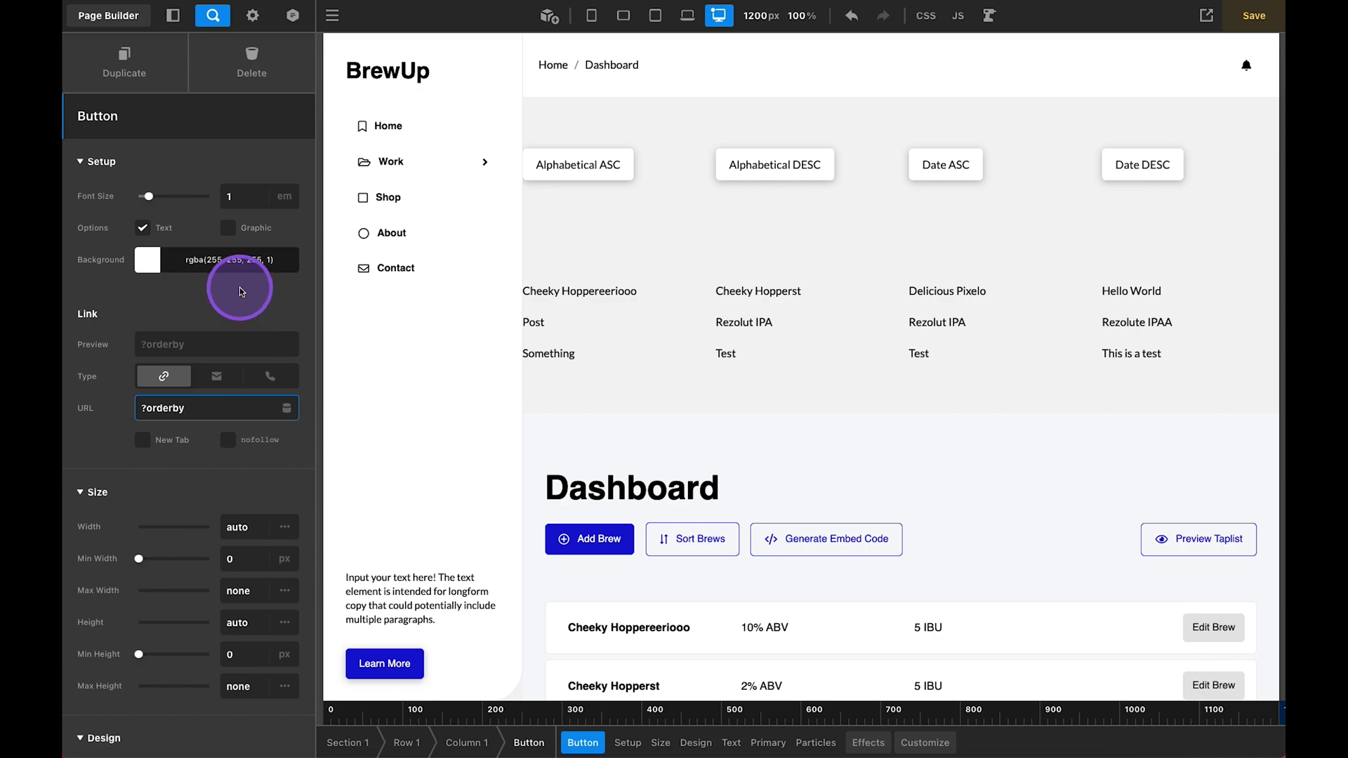
type("=title")
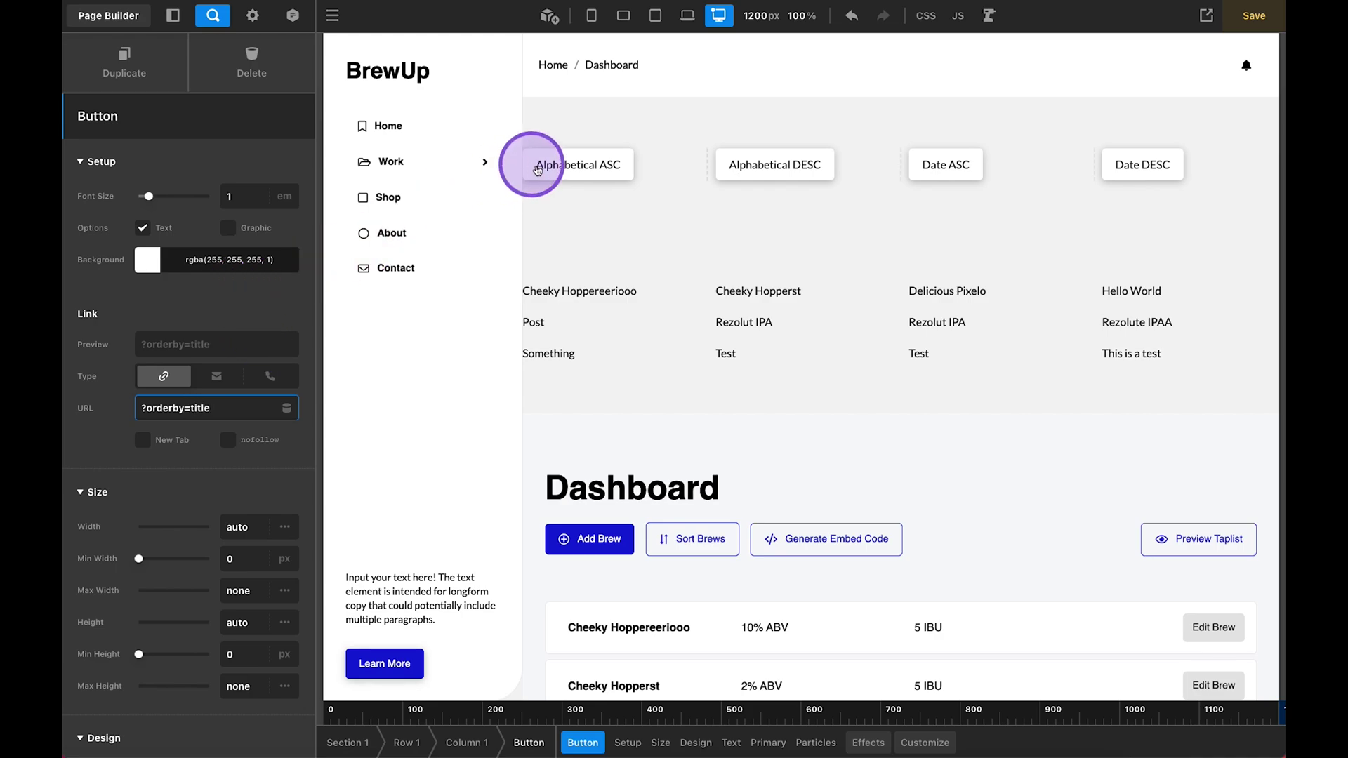
type("&")
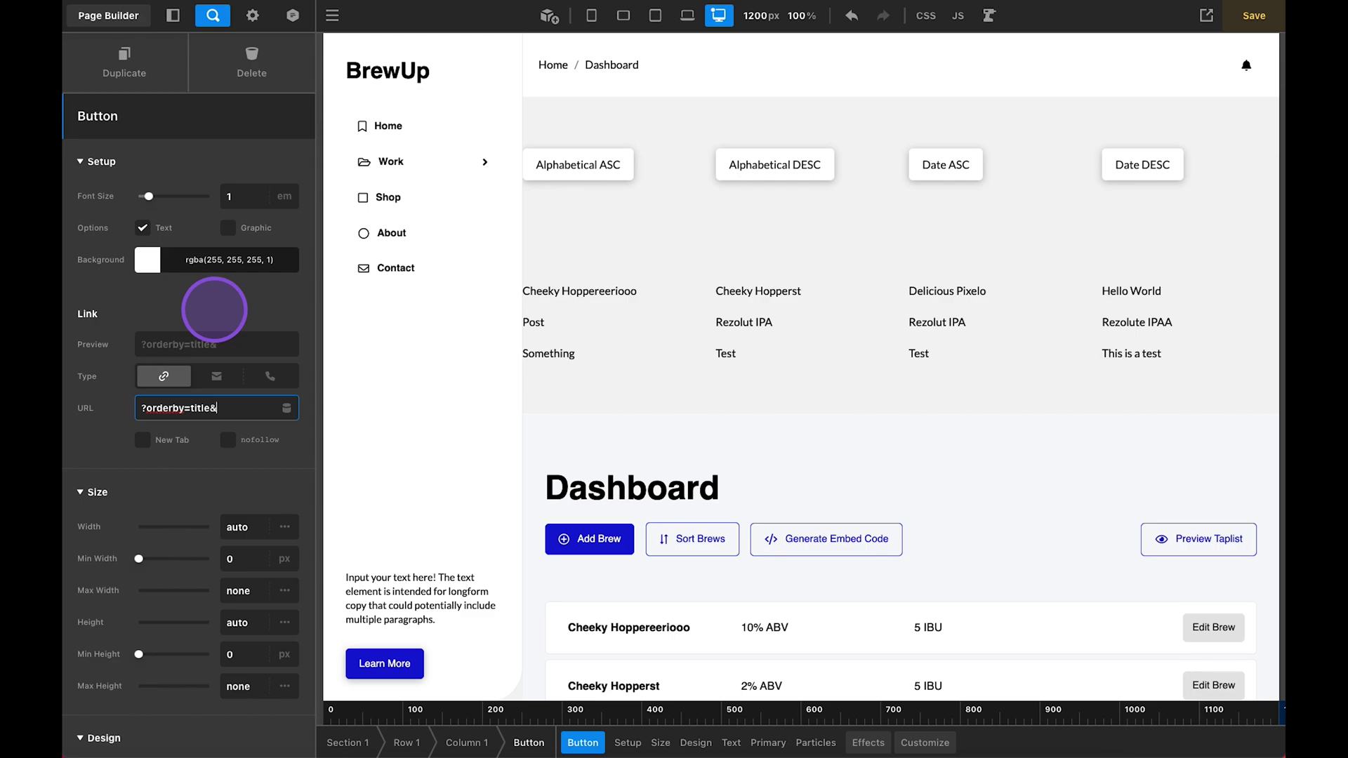
type("order=asc")
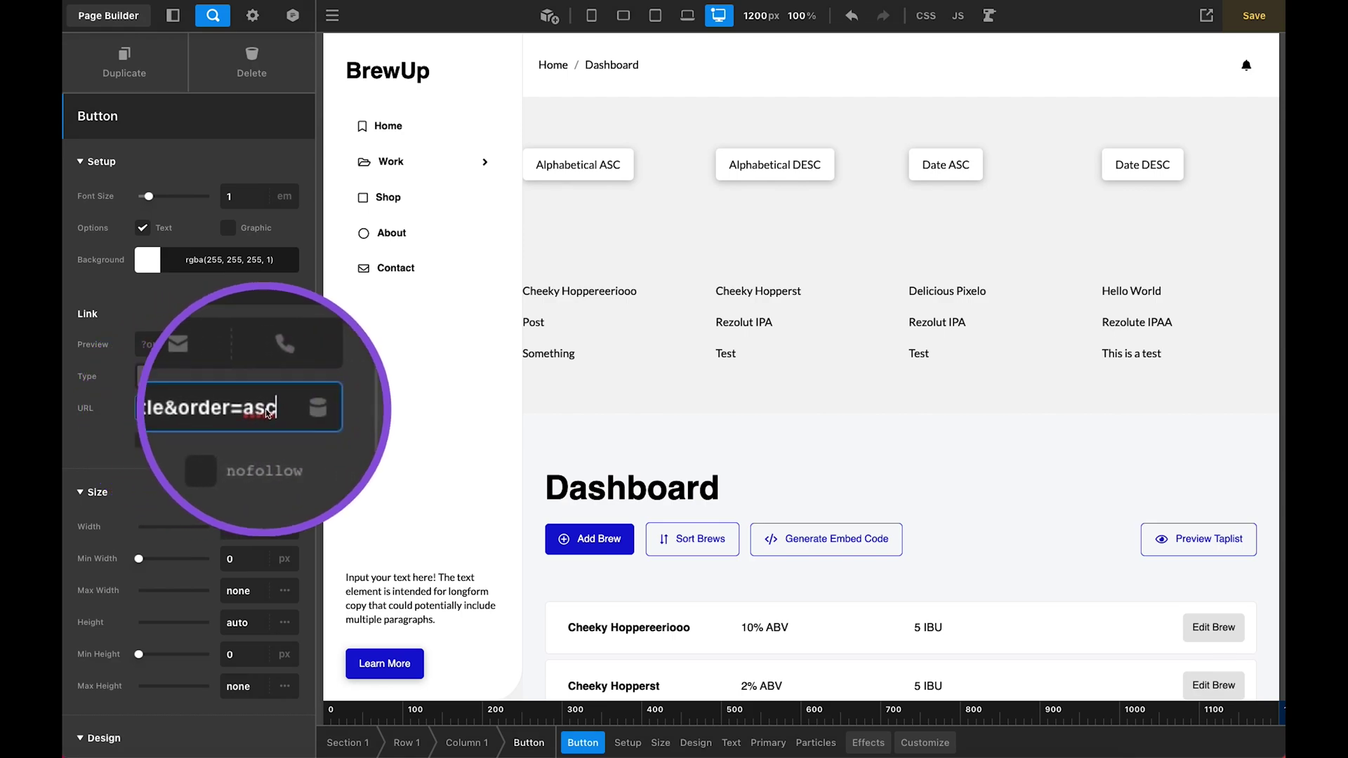
- Paste the copied link into Alphabetical DESC and change it to ?orderby=title&order=desc
triple_click(200, 408)
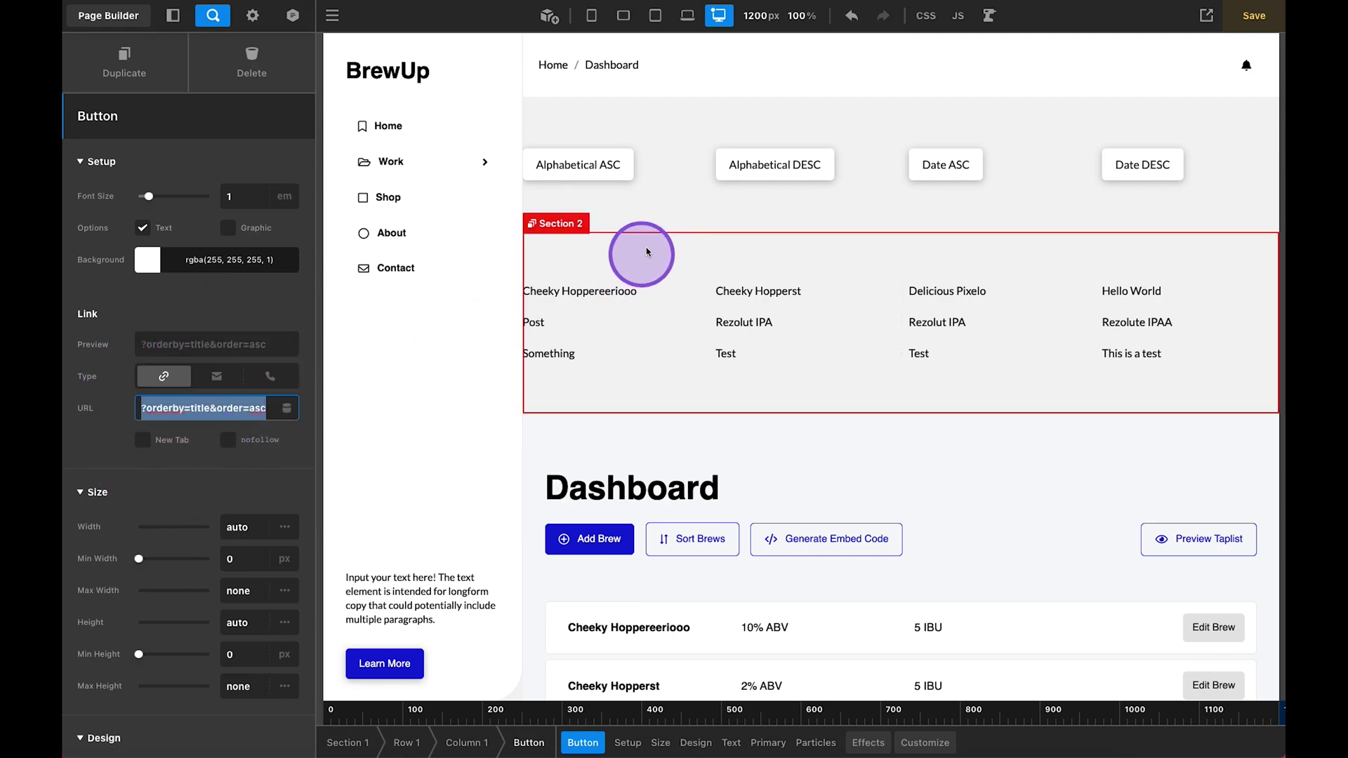
left_click(761, 168)
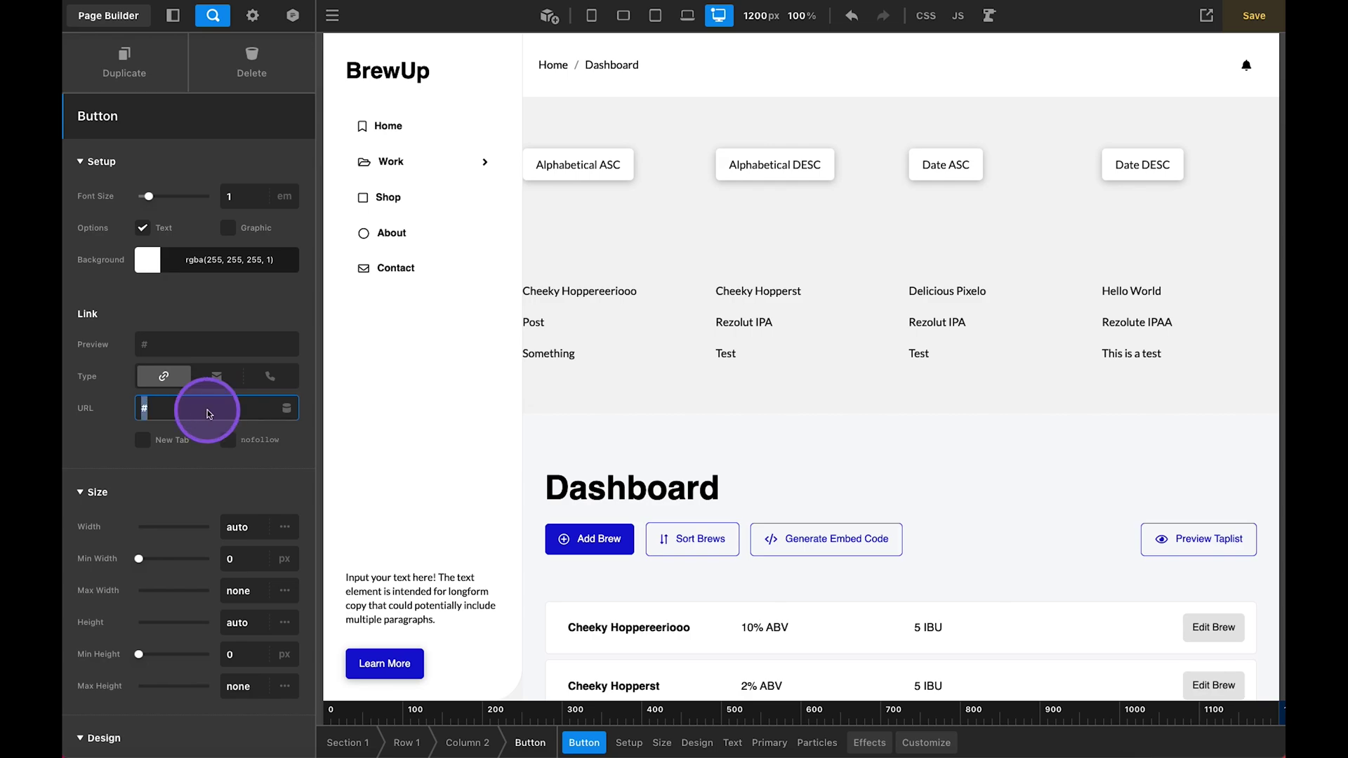
key("ctrl+v")
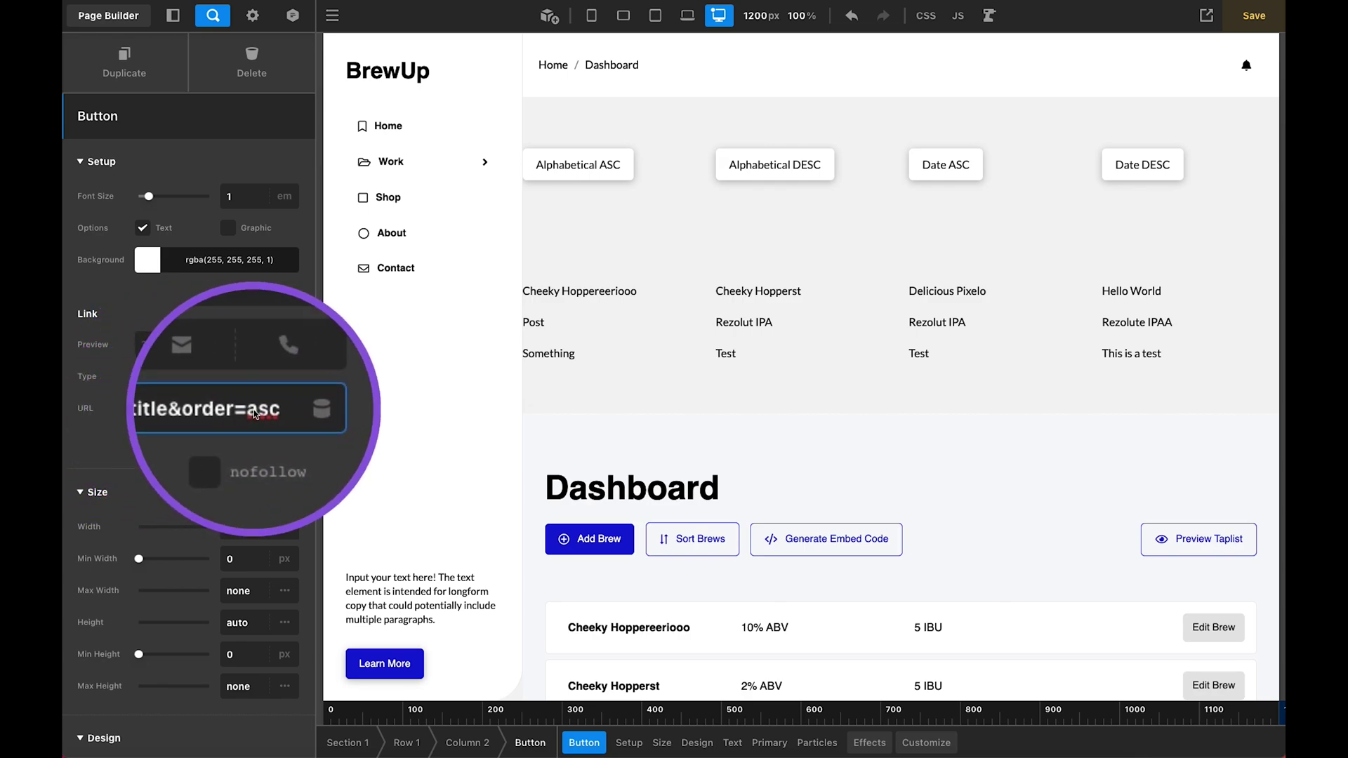
key("BackSpace")
key("BackSpace")
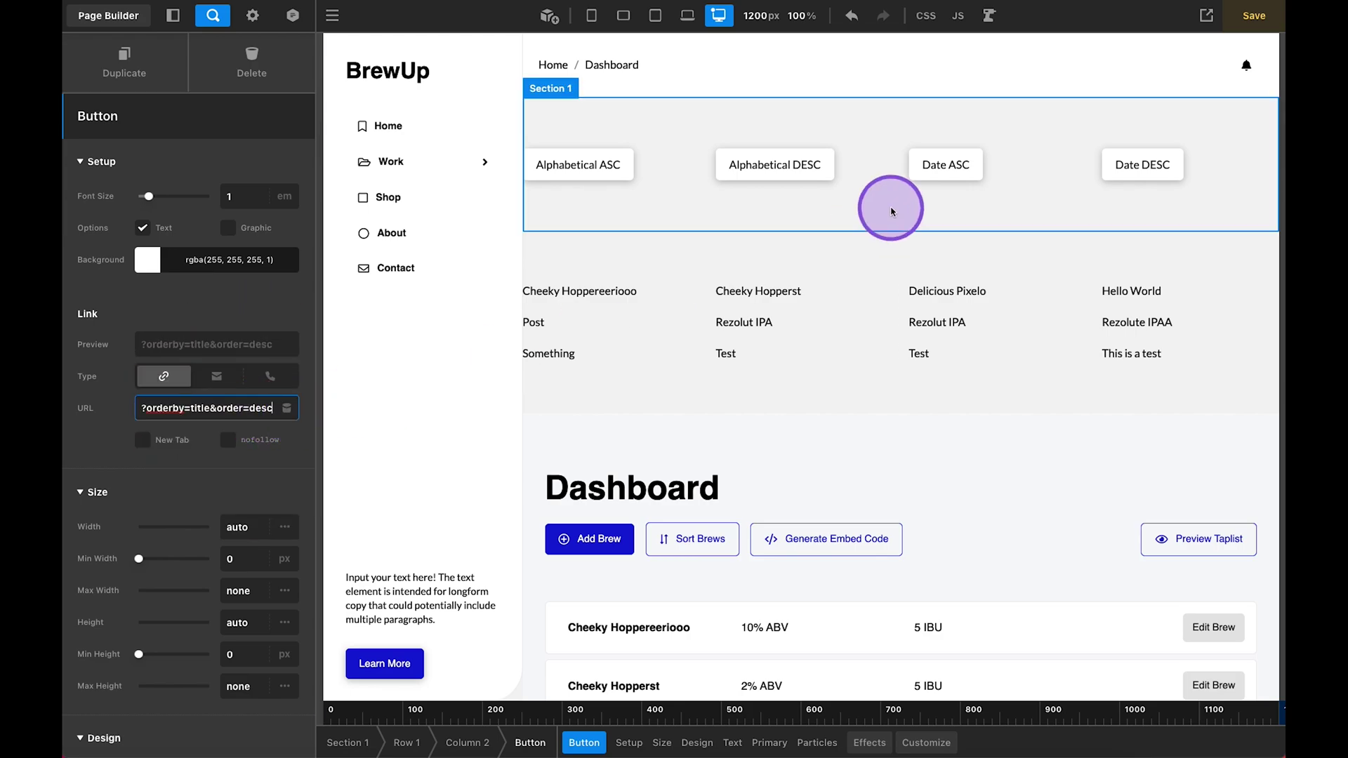
- Link Date ASC to ?orderby=date&order=asc and Date DESC to ?orderby=date&order=desc
left_click(943, 169)
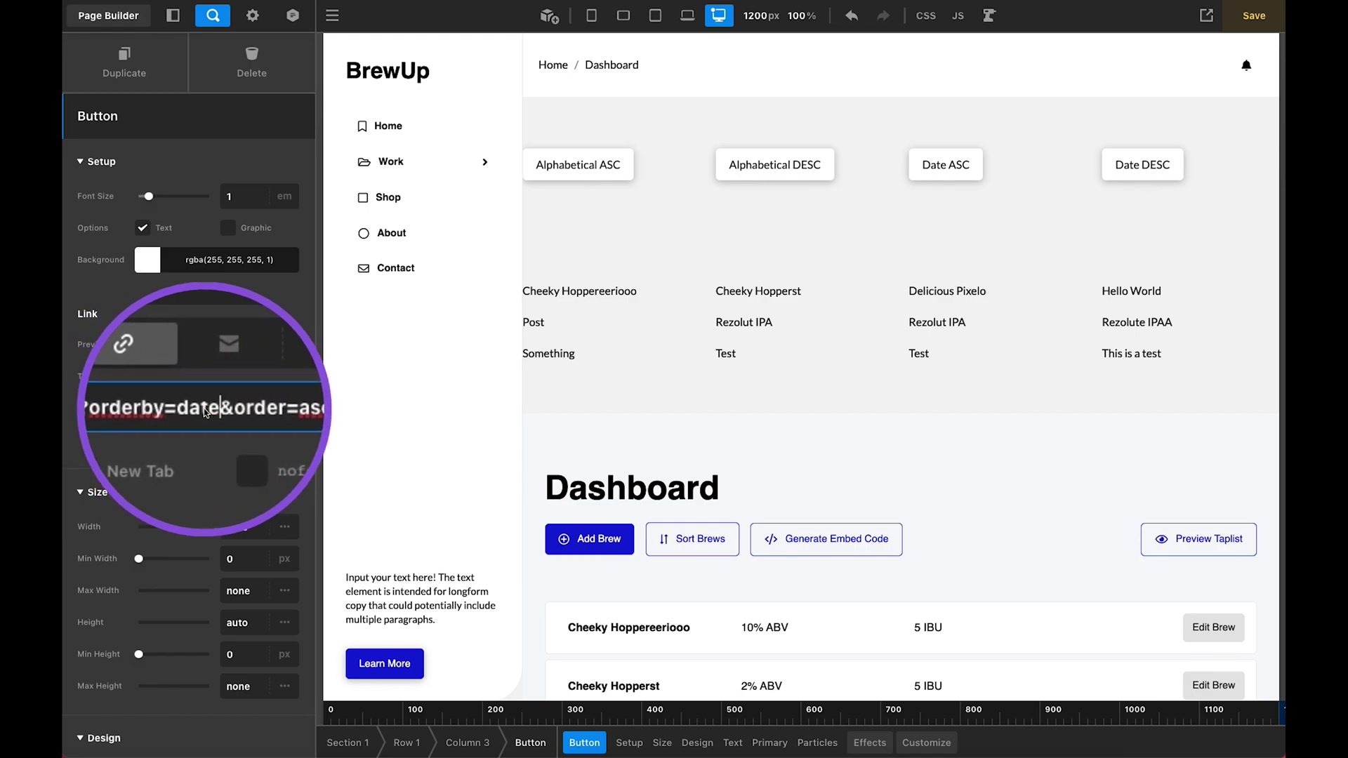
triple_click(246, 409)
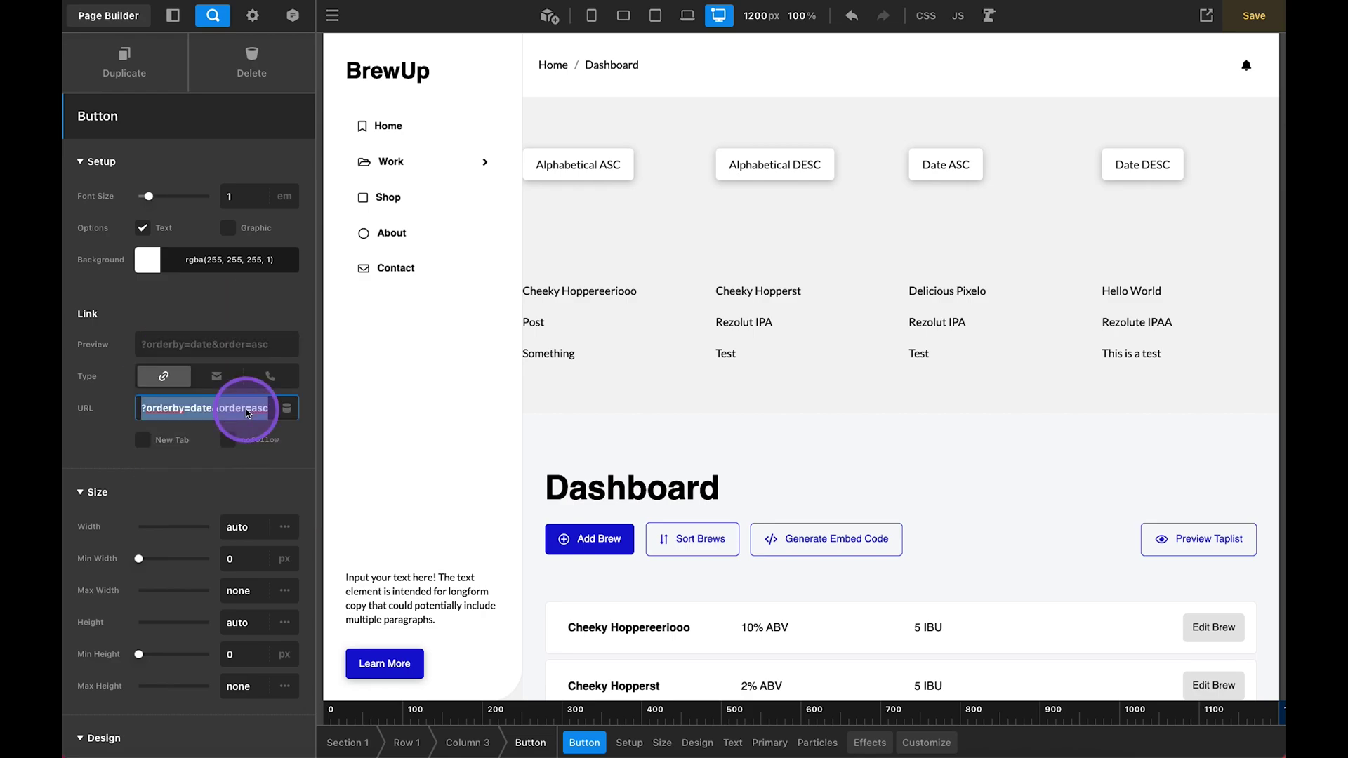
left_click(1142, 164)
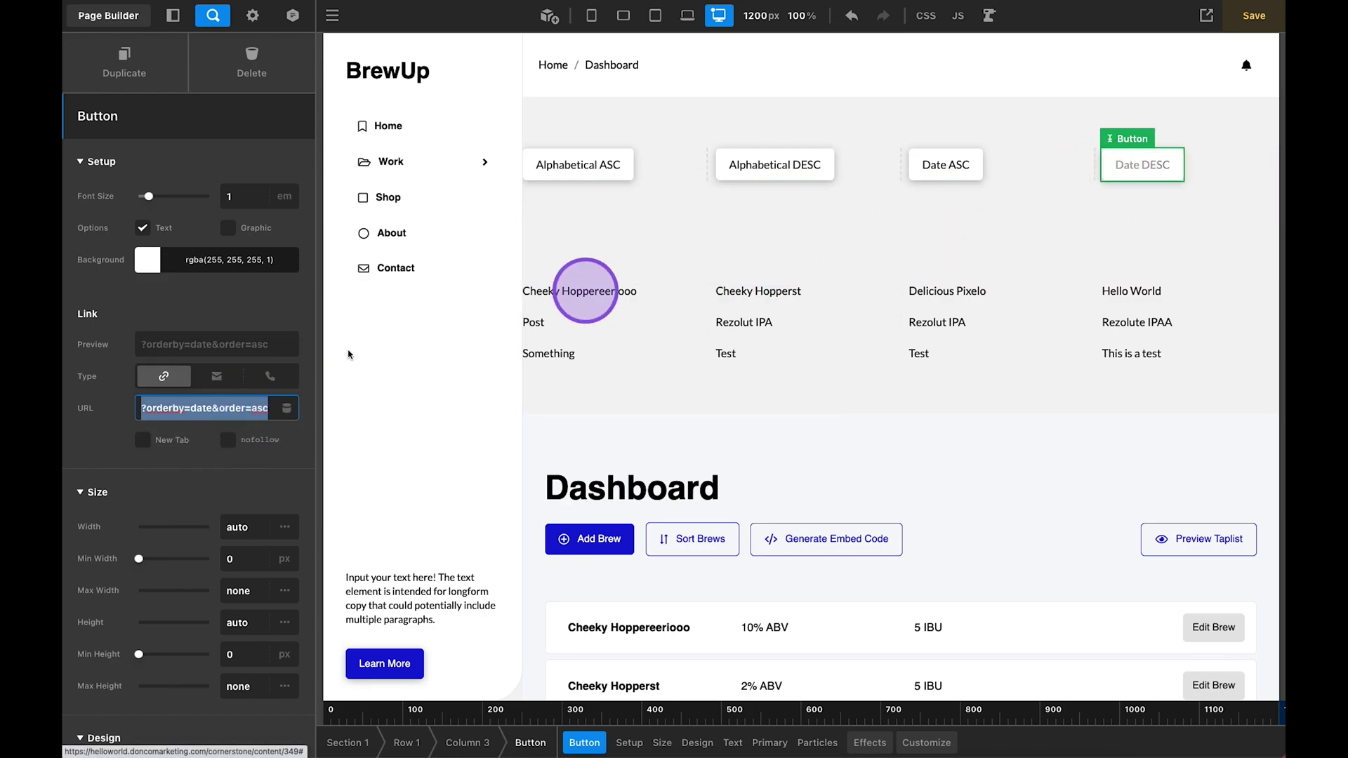
triple_click(162, 408)
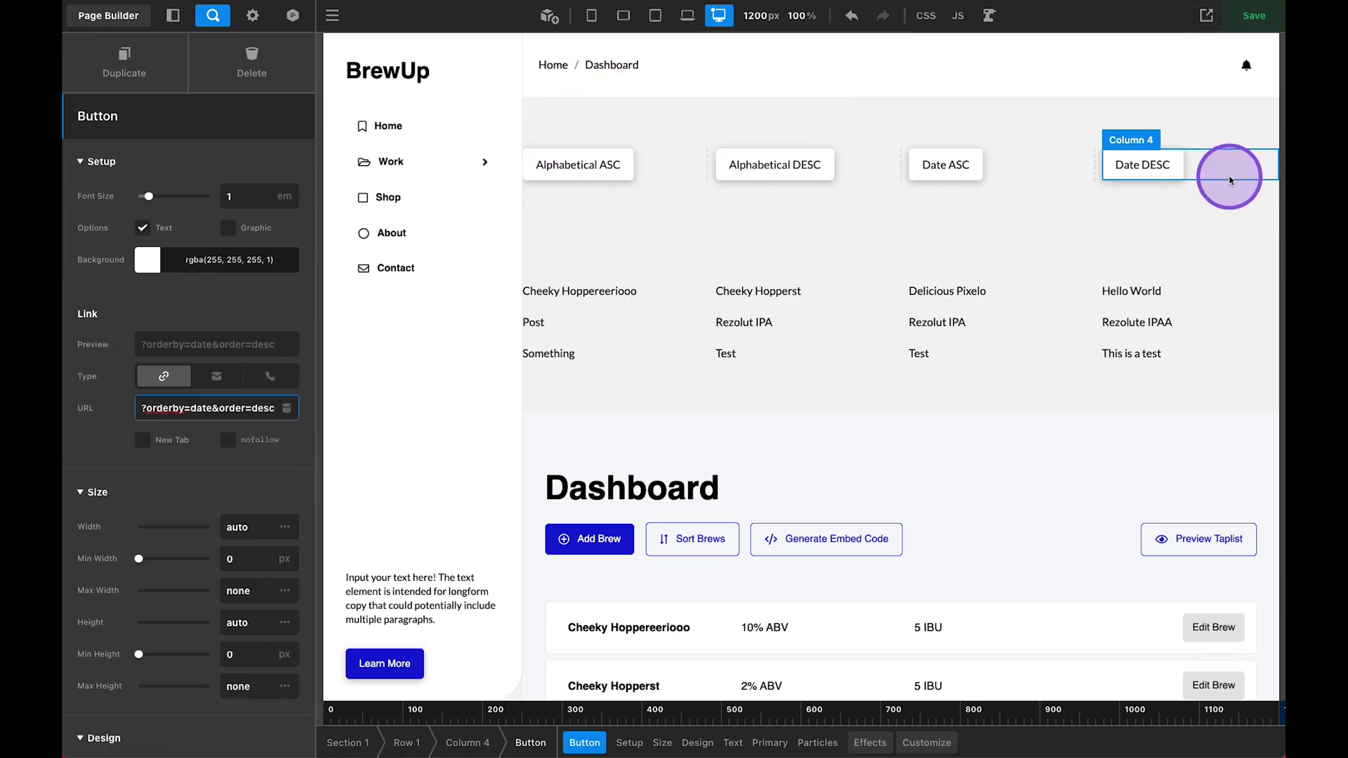
- Open the live BrewUp Dashboard page and check the list of twelve brew titles
left_click(1208, 16)
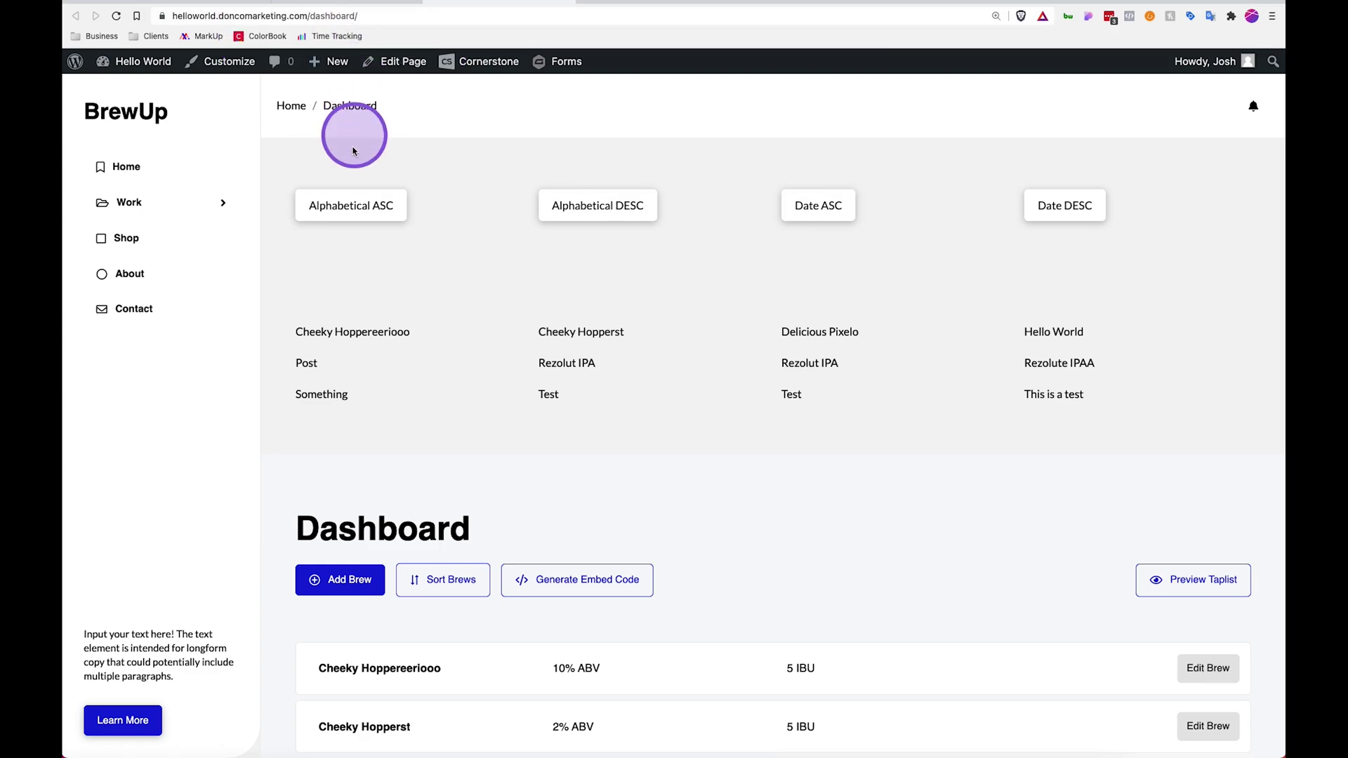
left_click_drag(289, 335, 1083, 395)
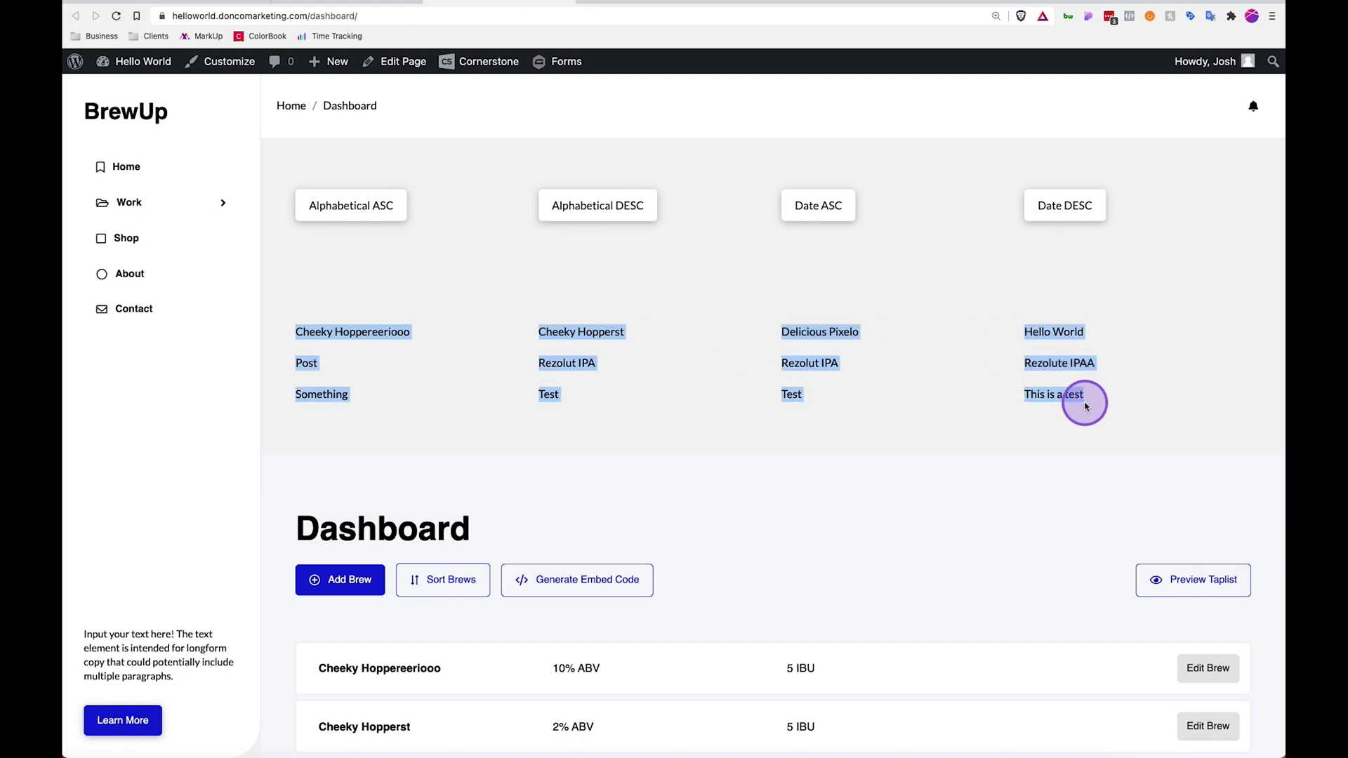
left_click(534, 273)
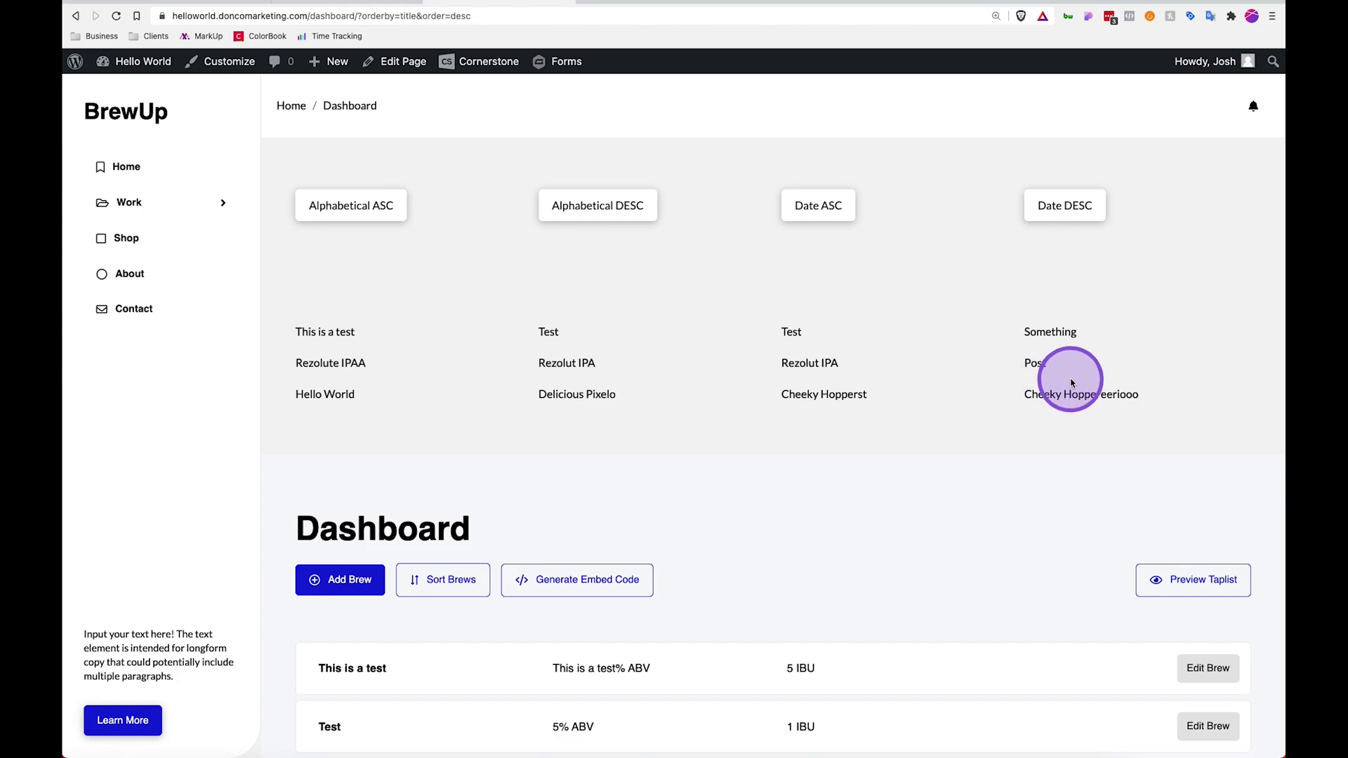
- Test Alphabetical ASC, Alphabetical DESC, Date ASC and Date DESC, ending with newest brews first
left_click(353, 208)
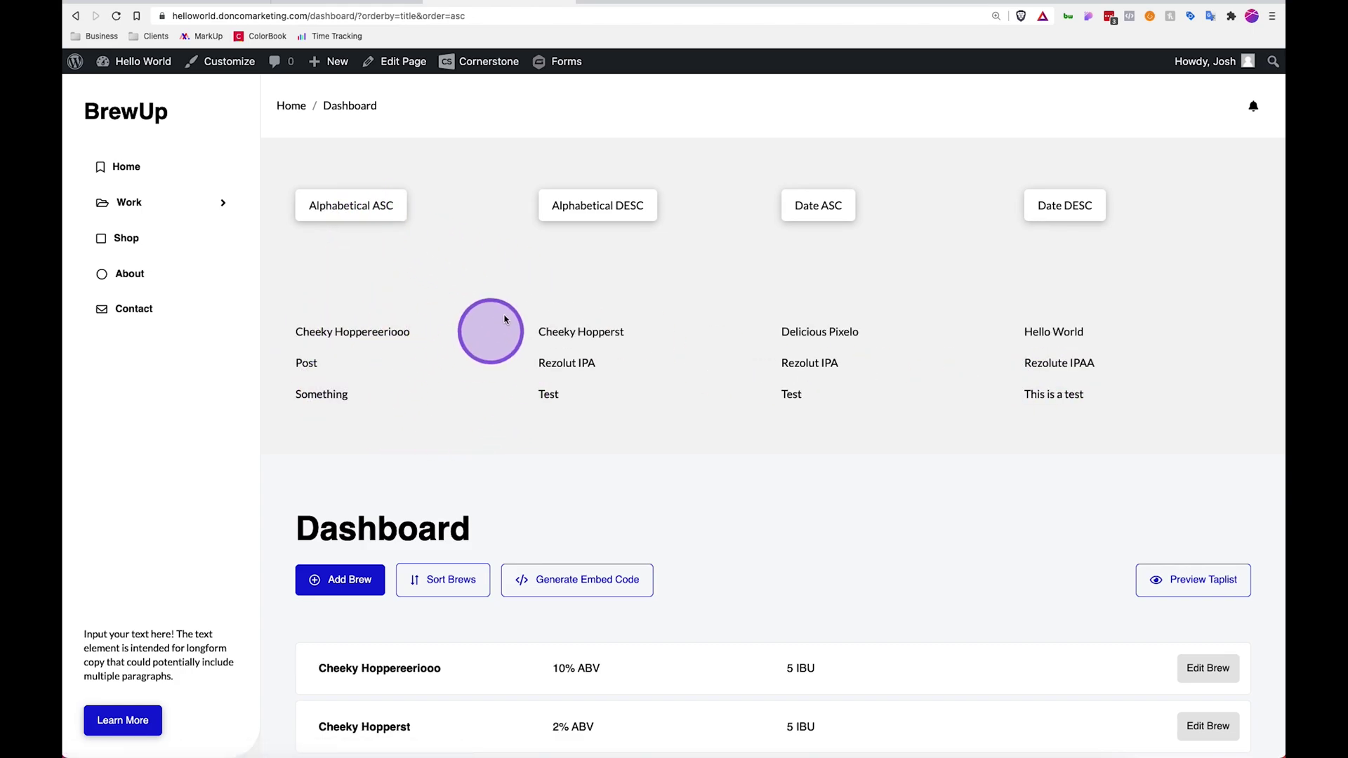
left_click(589, 207)
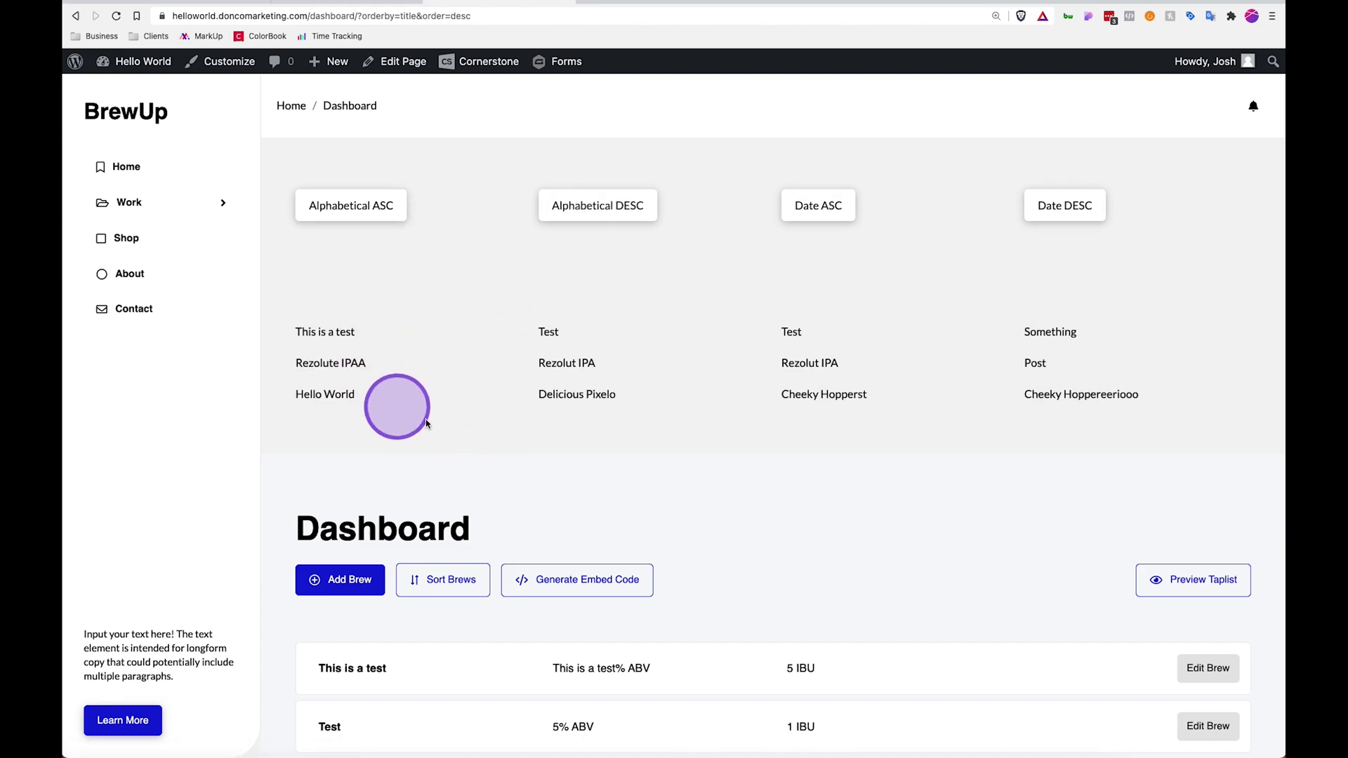
left_click(813, 205)
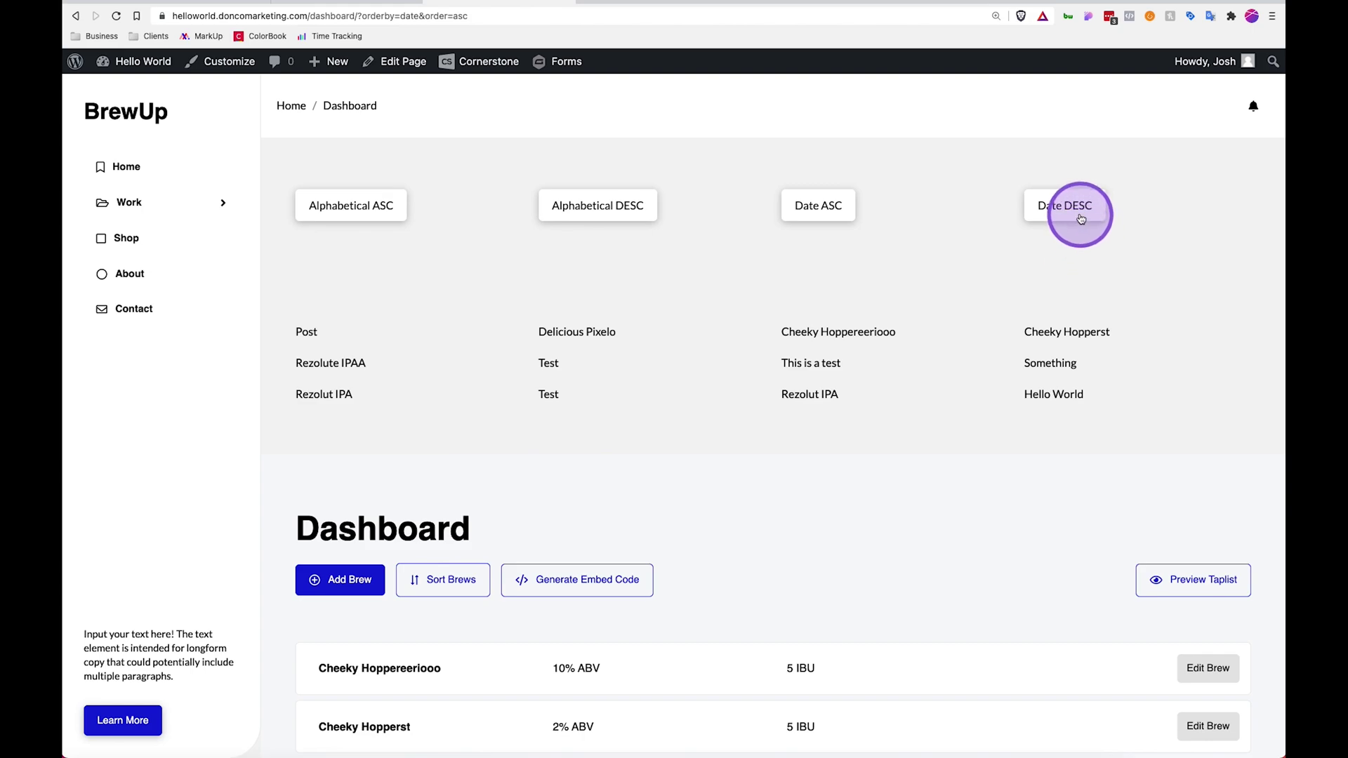
left_click(1079, 215)
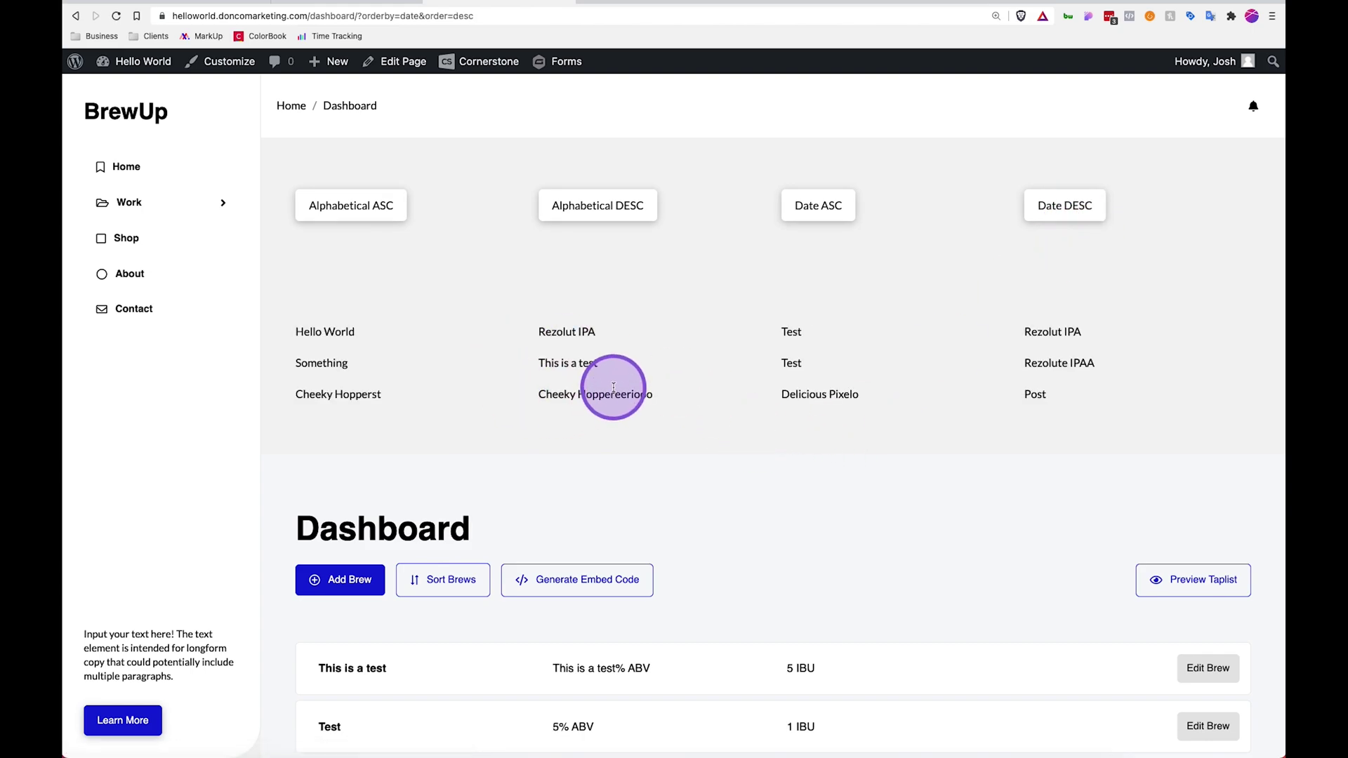